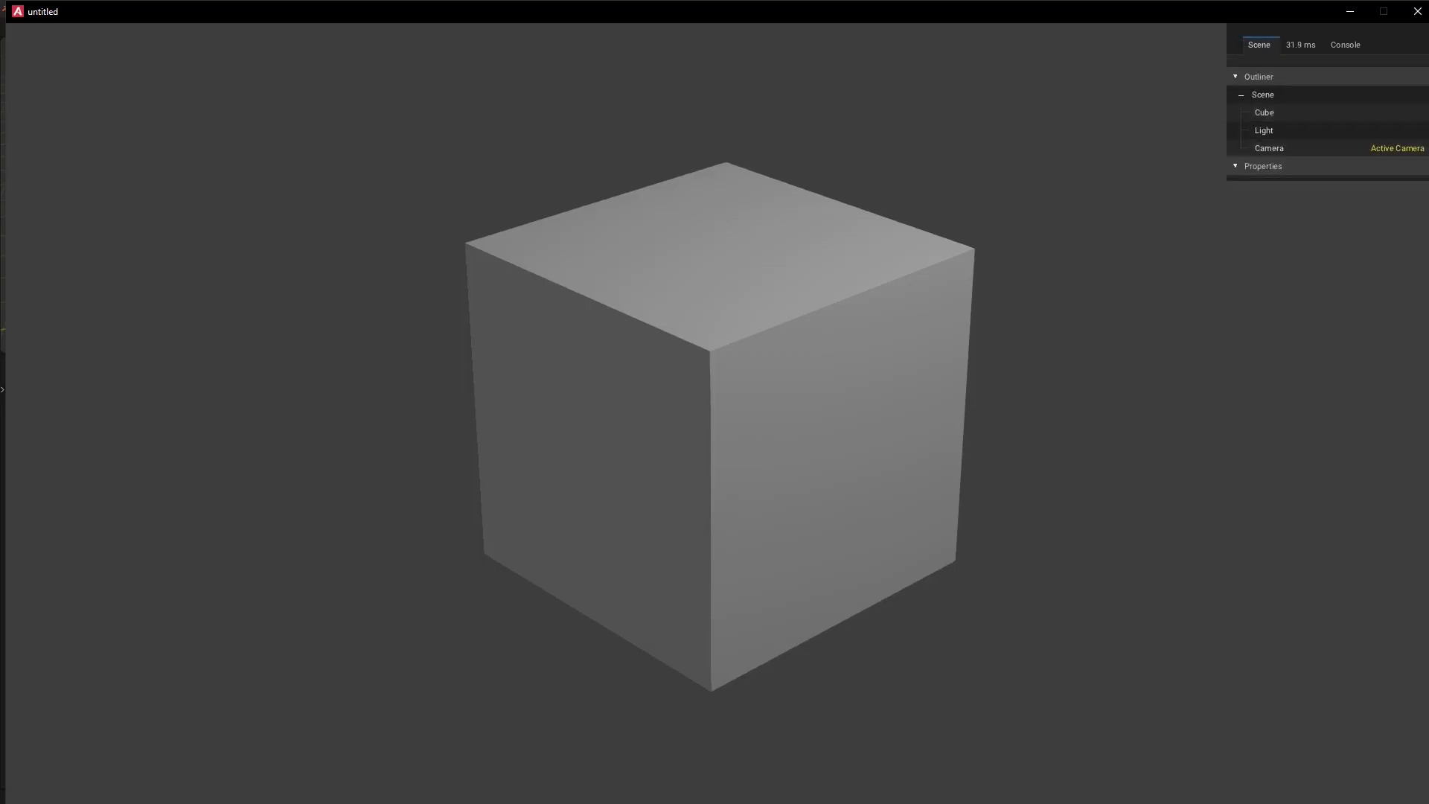
# Inspect the properties of the Light and the Cube in the running scene's debug outliner.
pyautogui.click(1263, 130)
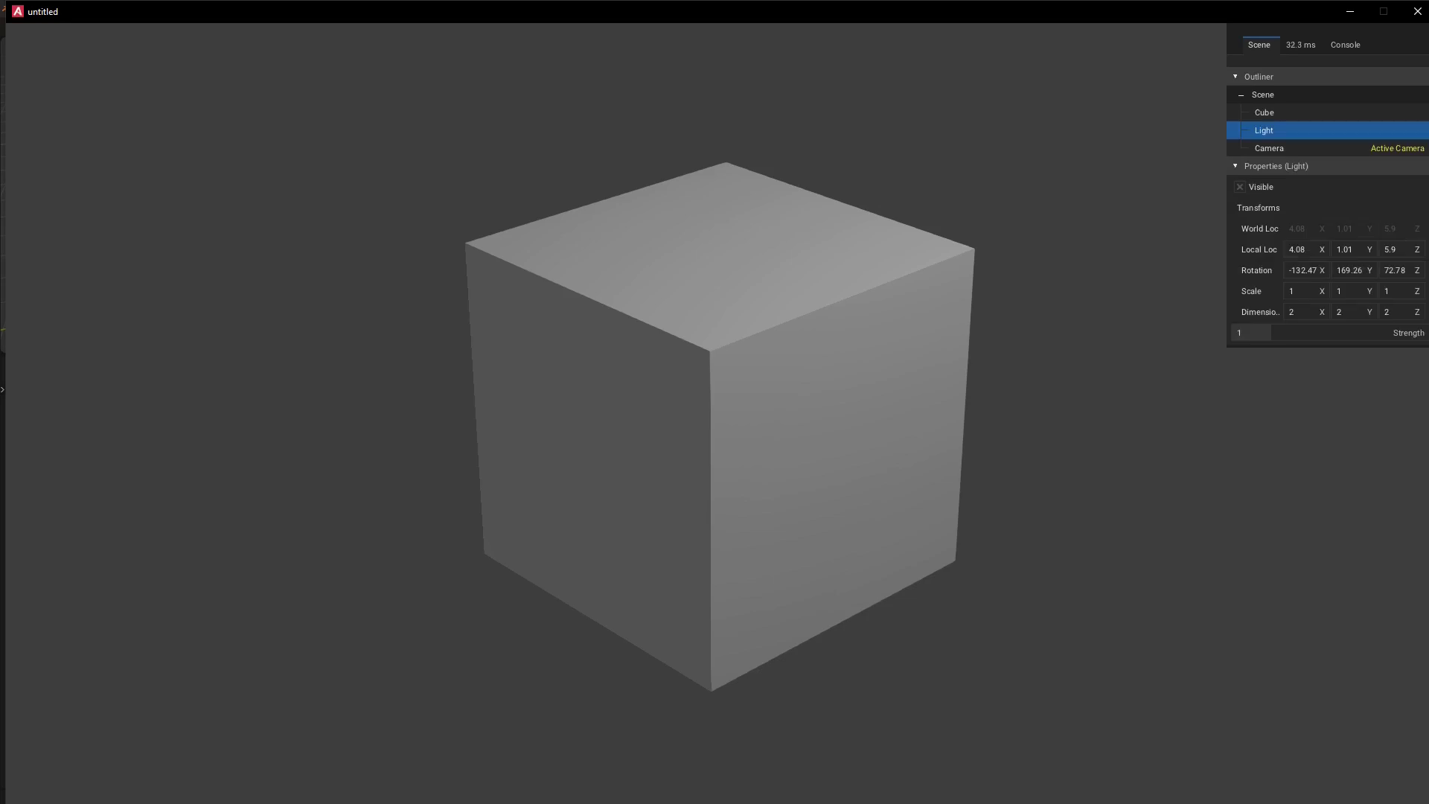
pyautogui.click(1264, 112)
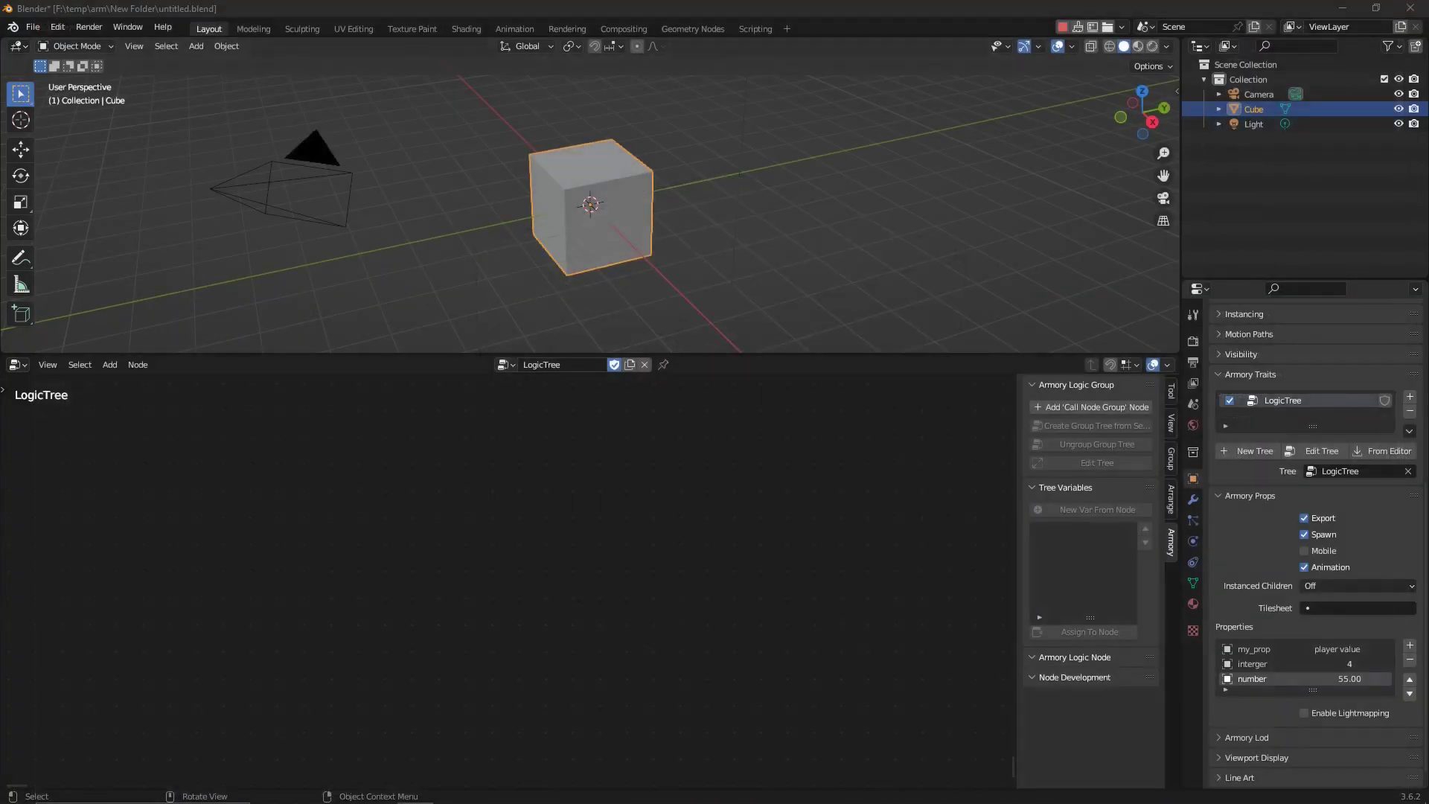
# Switch to the Armory3D release notes in the browser and read through the Highlights section.
pyautogui.scroll(-1, 1332, 658)
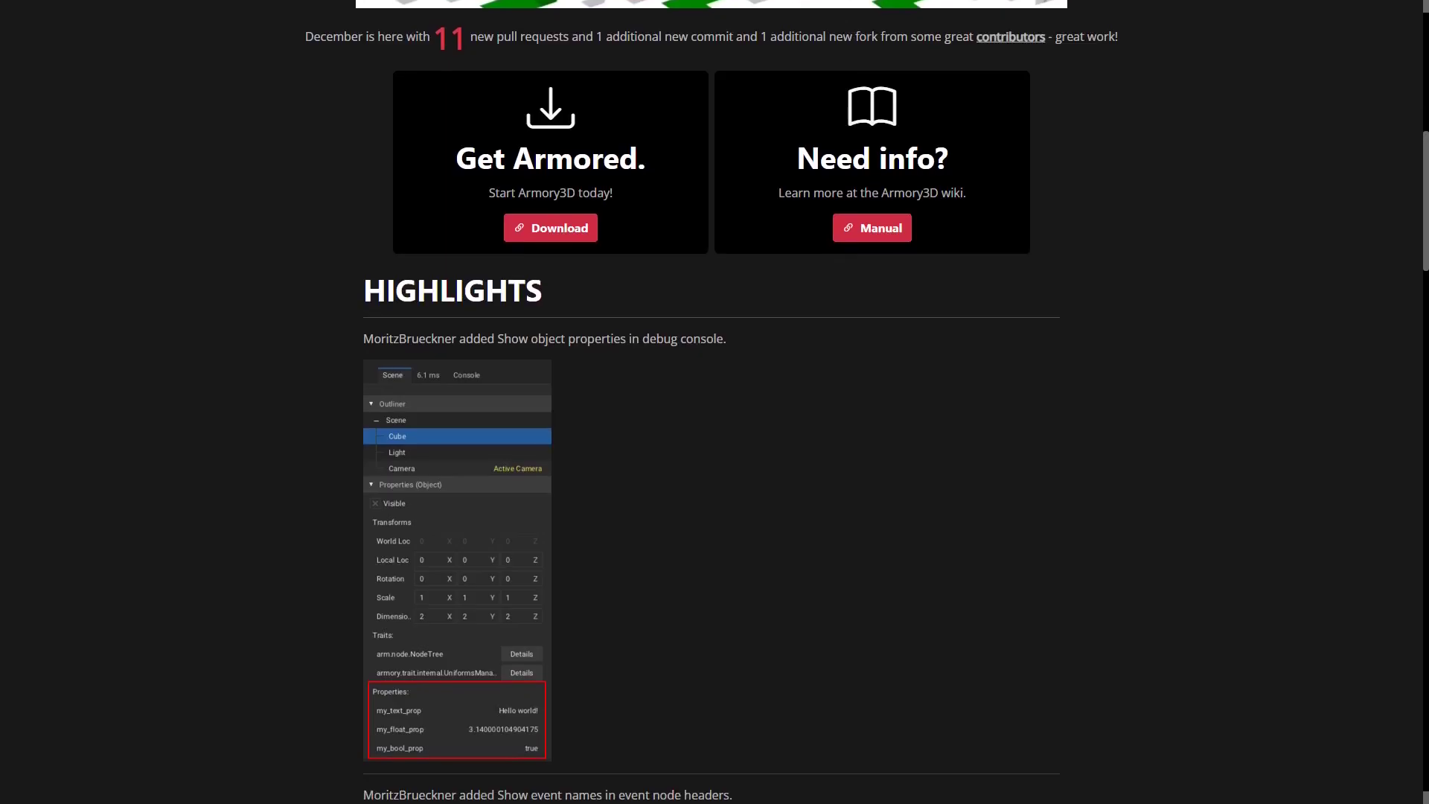
pyautogui.scroll(-3, 712, 402)
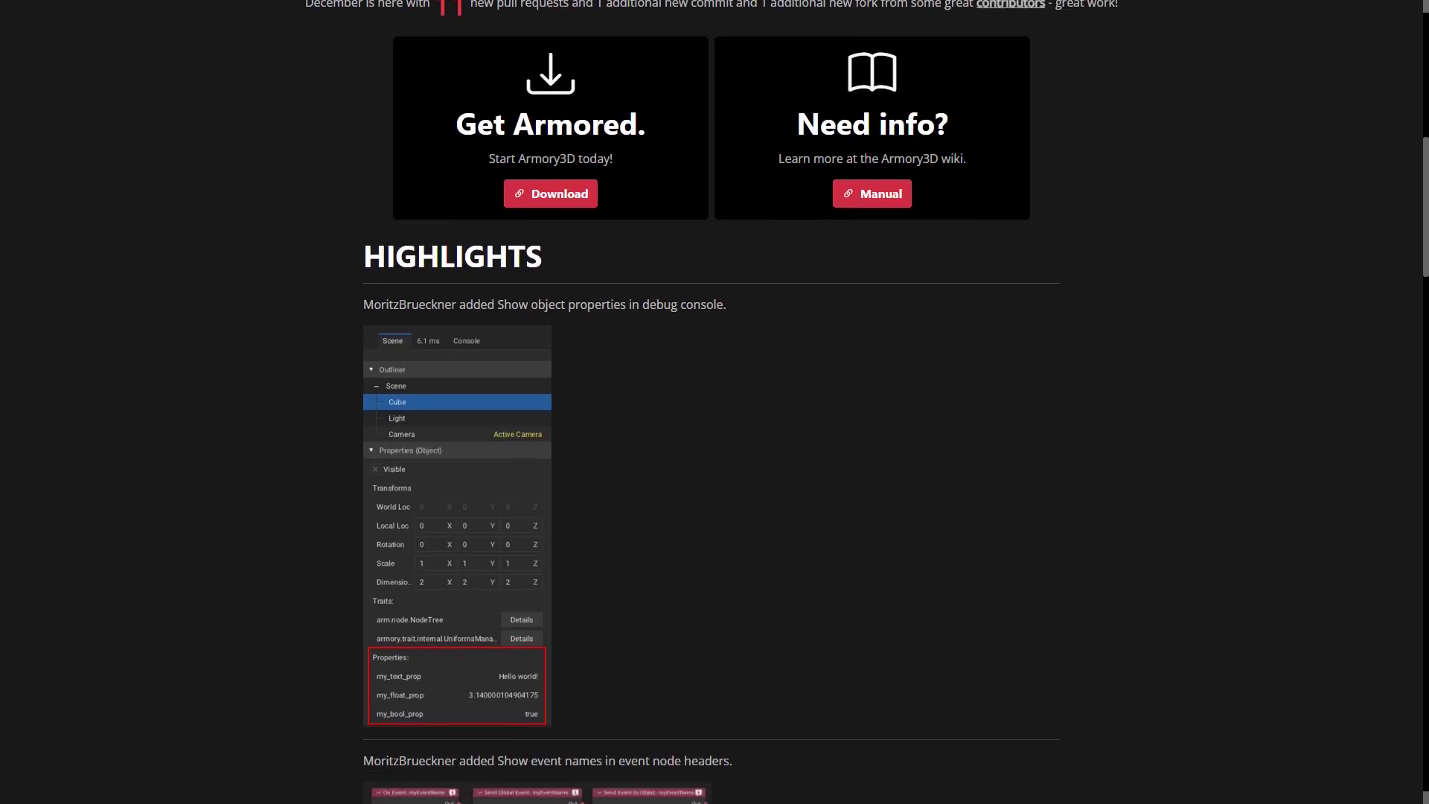
pyautogui.scroll(-2, 712, 402)
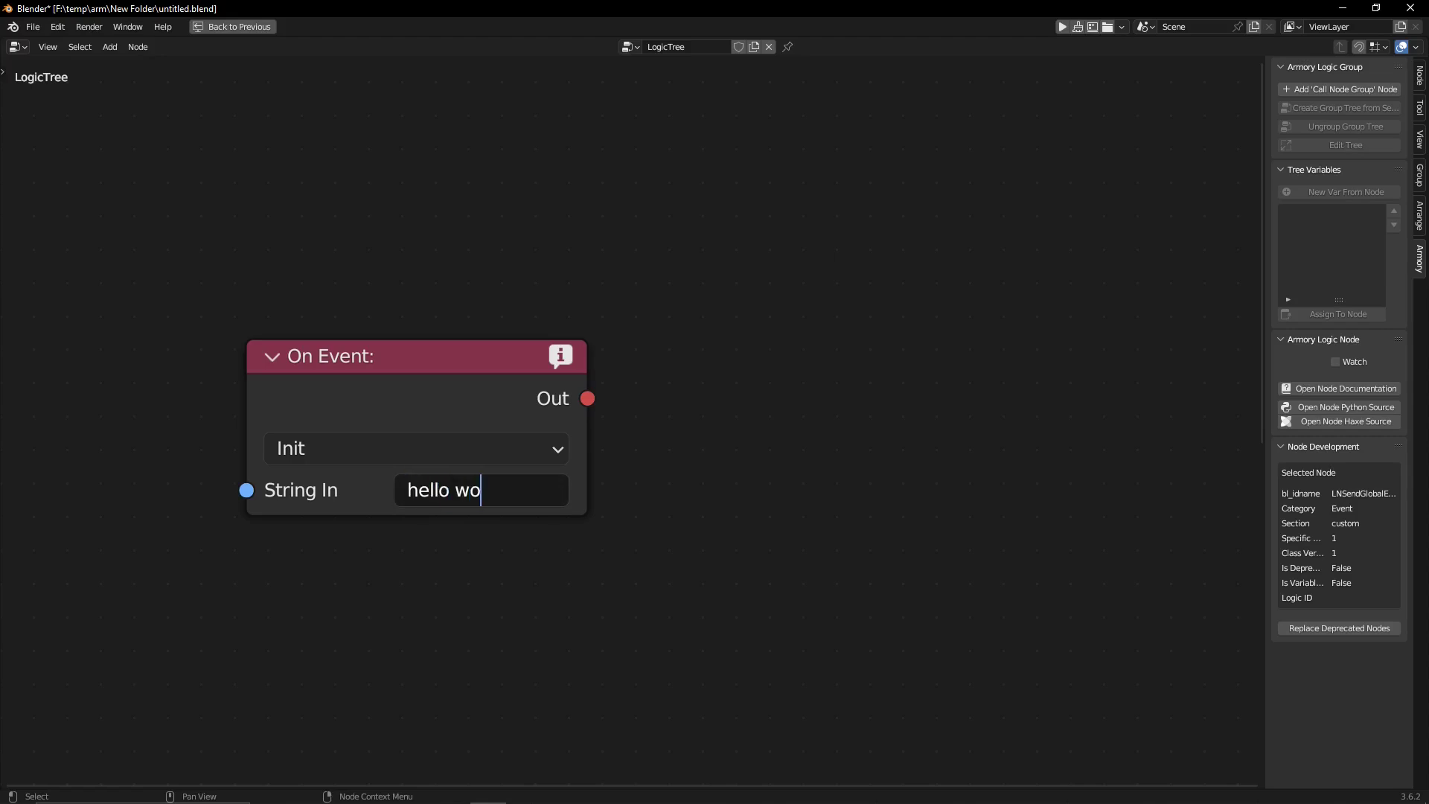
# Place the Send Global Event node beside the On Event node and name the event "hello world" in both nodes.
pyautogui.moveTo(633, 580); pyautogui.dragTo(561, 241, button='middle')
pyautogui.moveTo(521, 701); pyautogui.dragTo(817, 170)
pyautogui.moveTo(817, 170); pyautogui.dragTo(799, 570, button='middle')
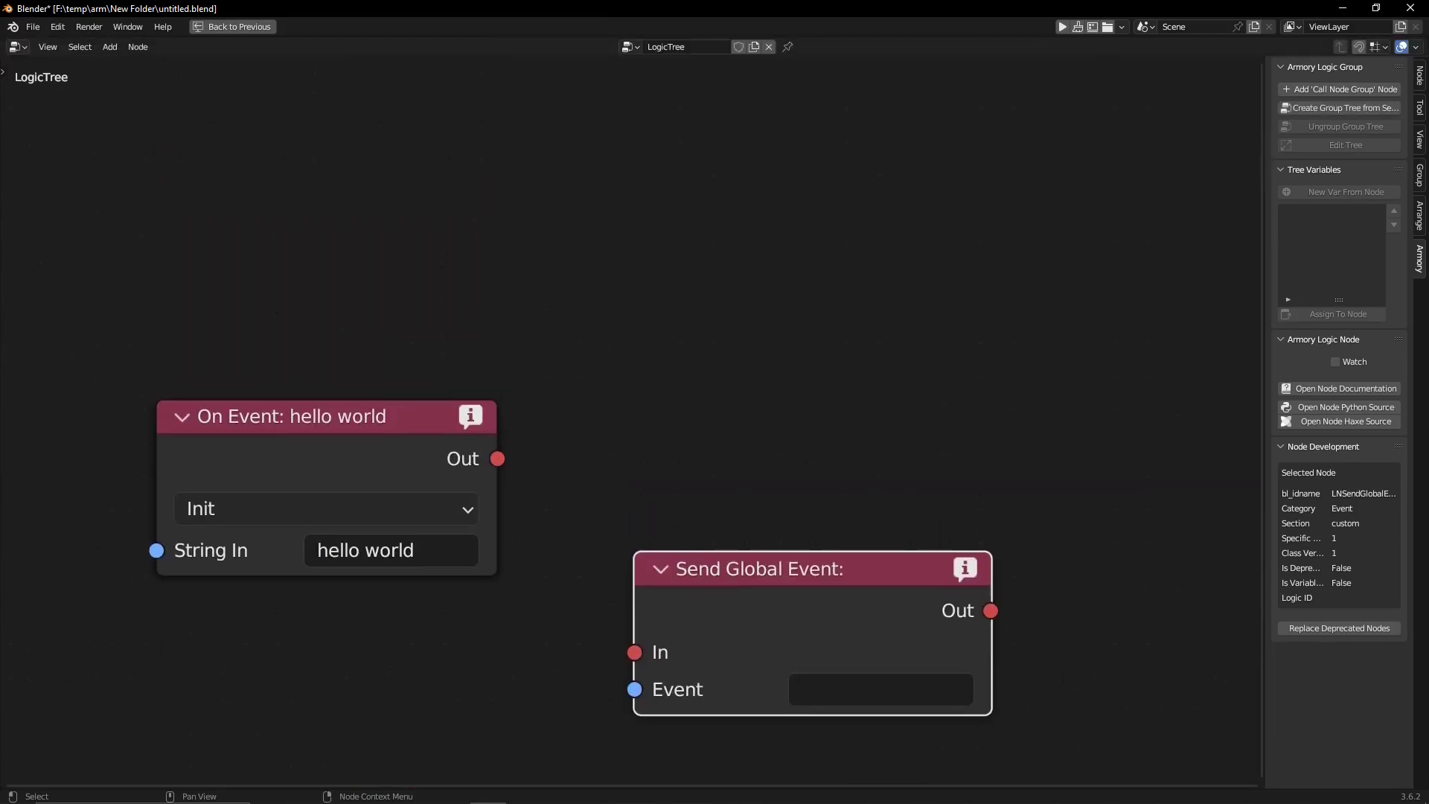
pyautogui.moveTo(798, 569); pyautogui.dragTo(744, 455)
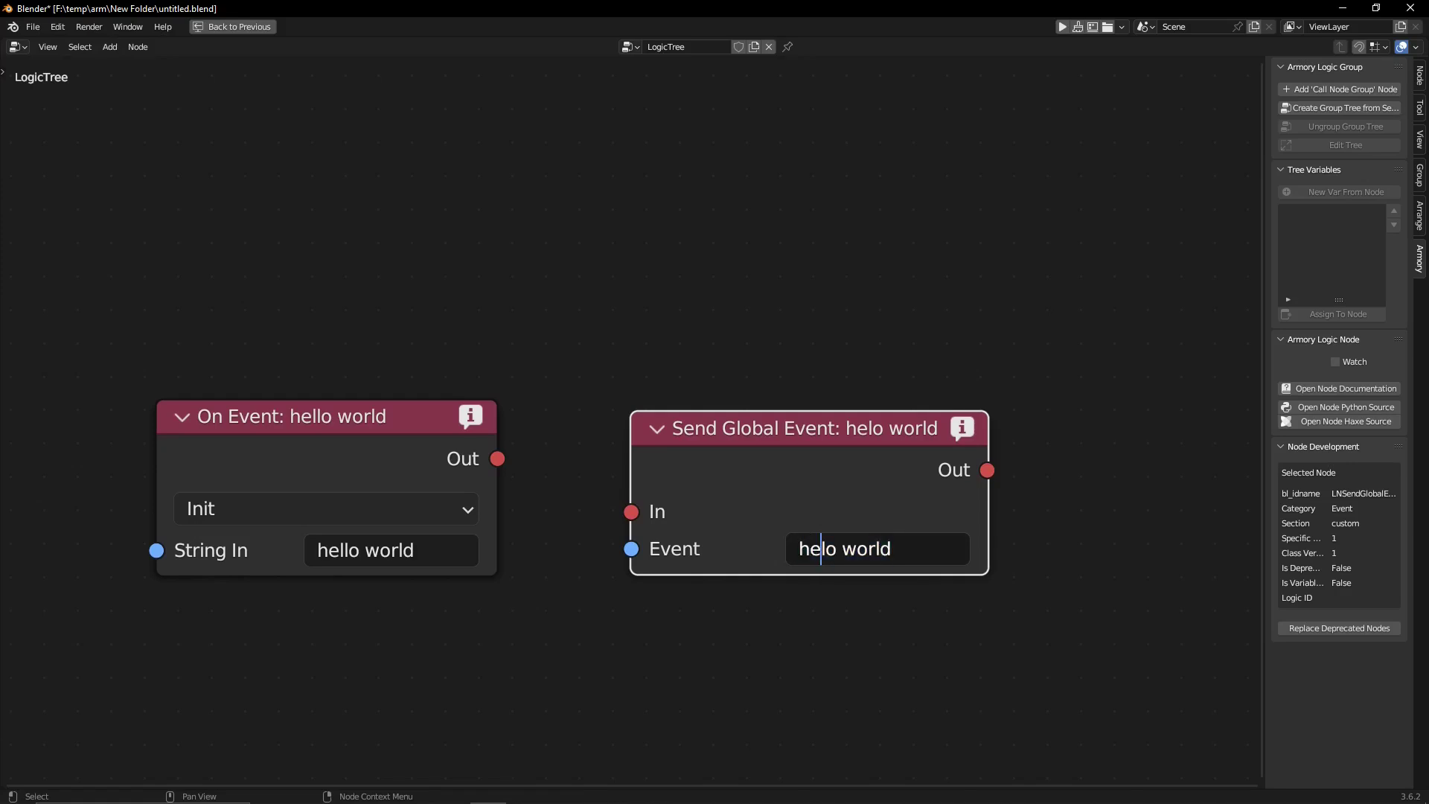
pyautogui.write('l')
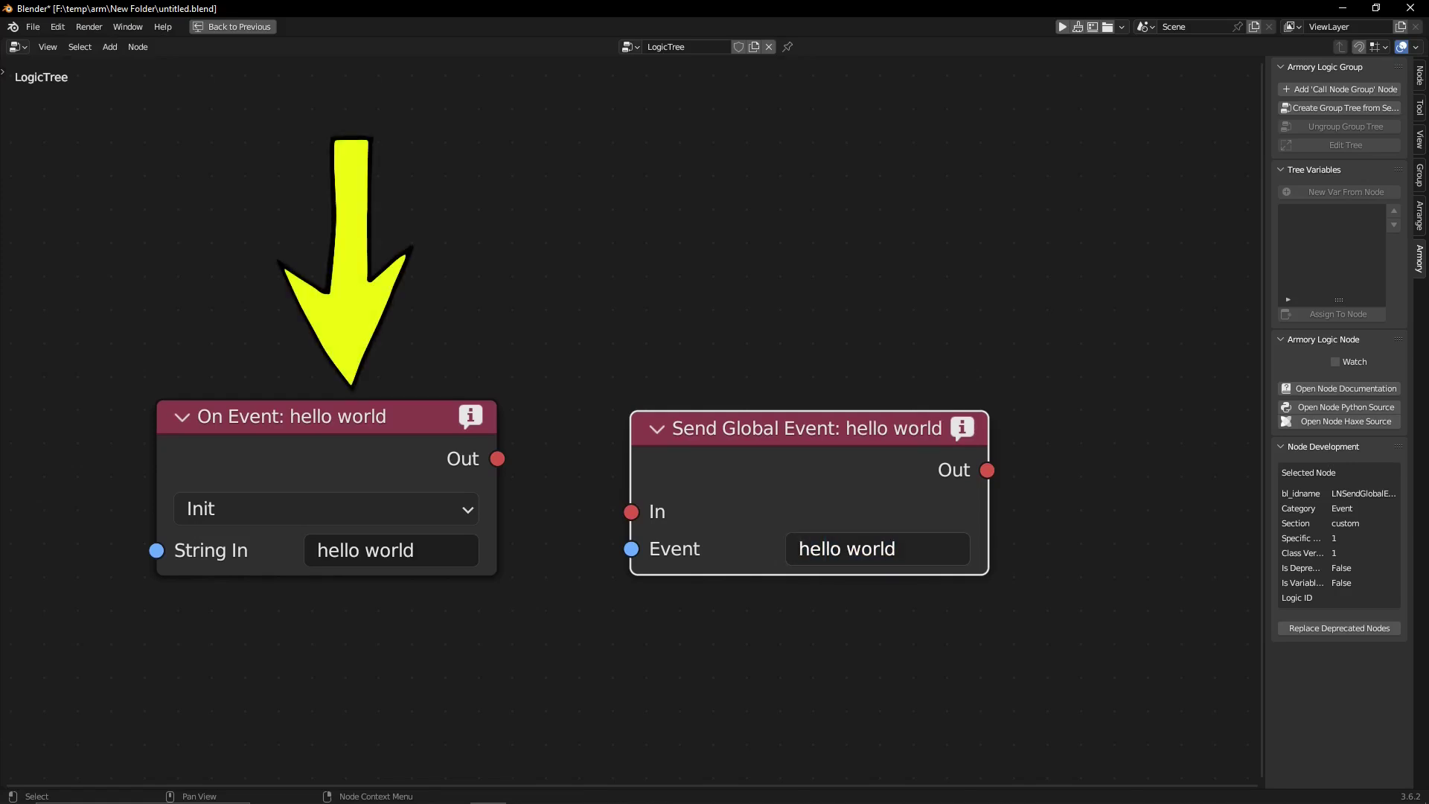
pyautogui.moveTo(811, 428); pyautogui.dragTo(857, 427)
pyautogui.moveTo(328, 417)
pyautogui.mouseDown()
pyautogui.moveTo(292, 415)
pyautogui.moveTo(332, 423)
pyautogui.mouseUp()
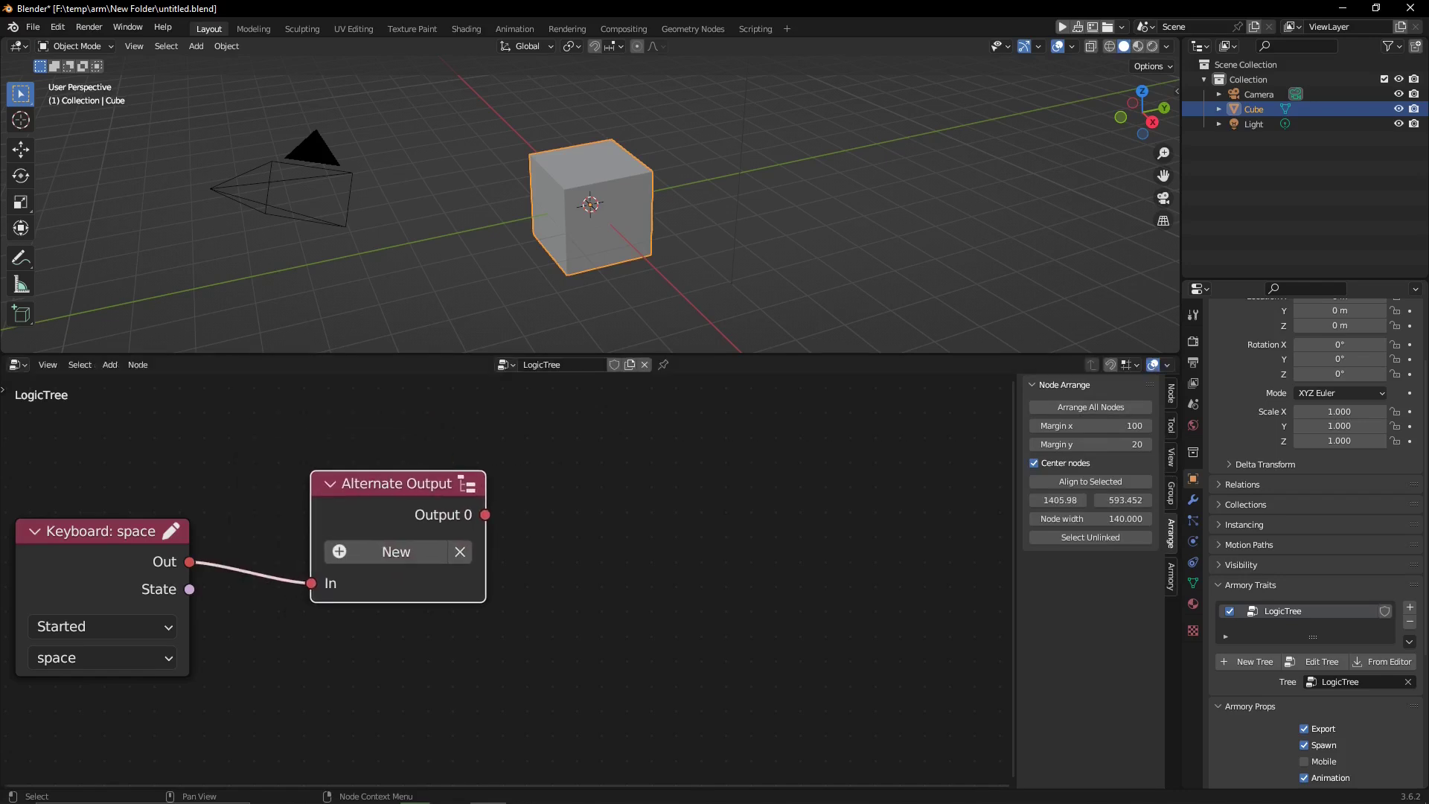
# Add the existing group "Node group other" as a node beside the Alternate Output node.
pyautogui.hotkey('shift', 'a')
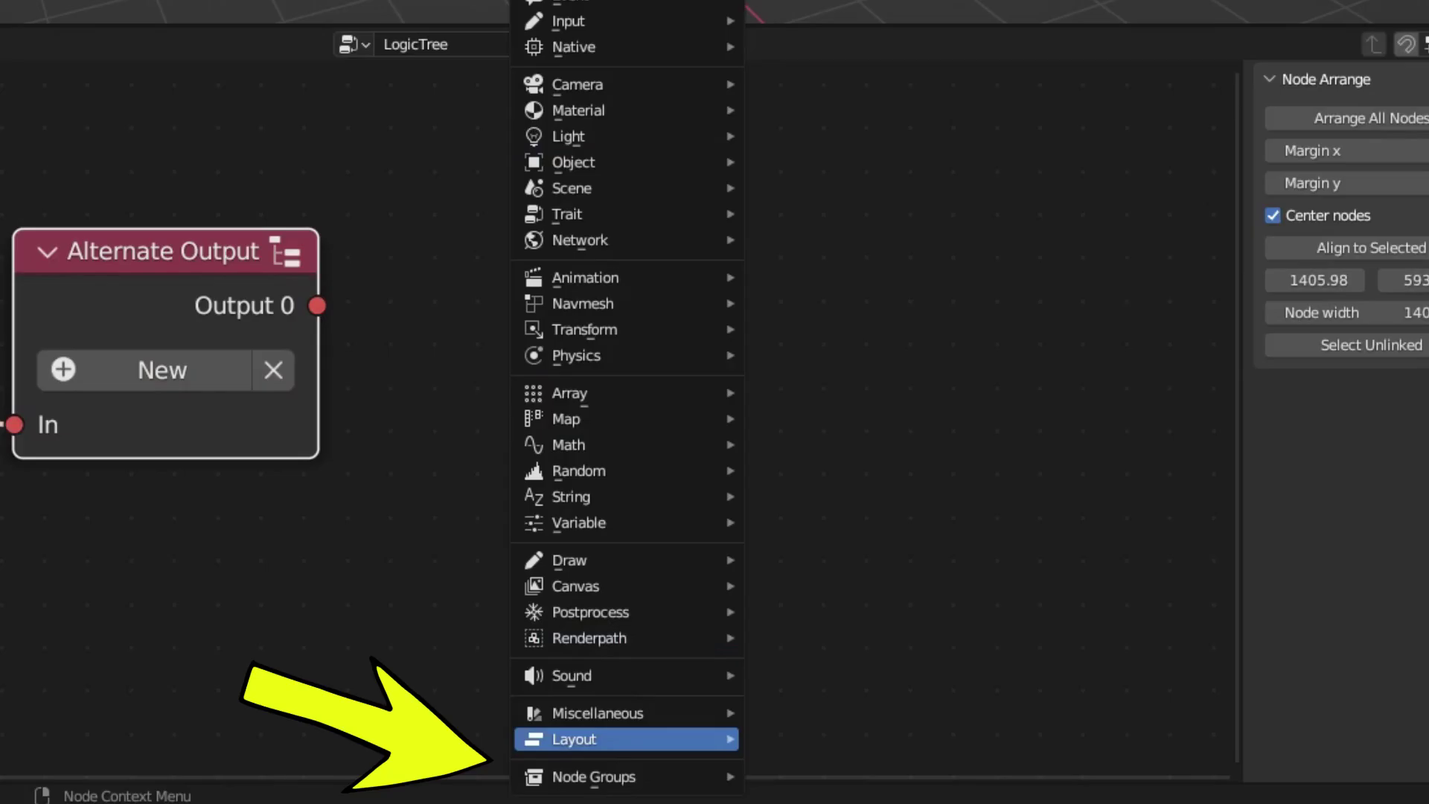
pyautogui.moveTo(644, 785)
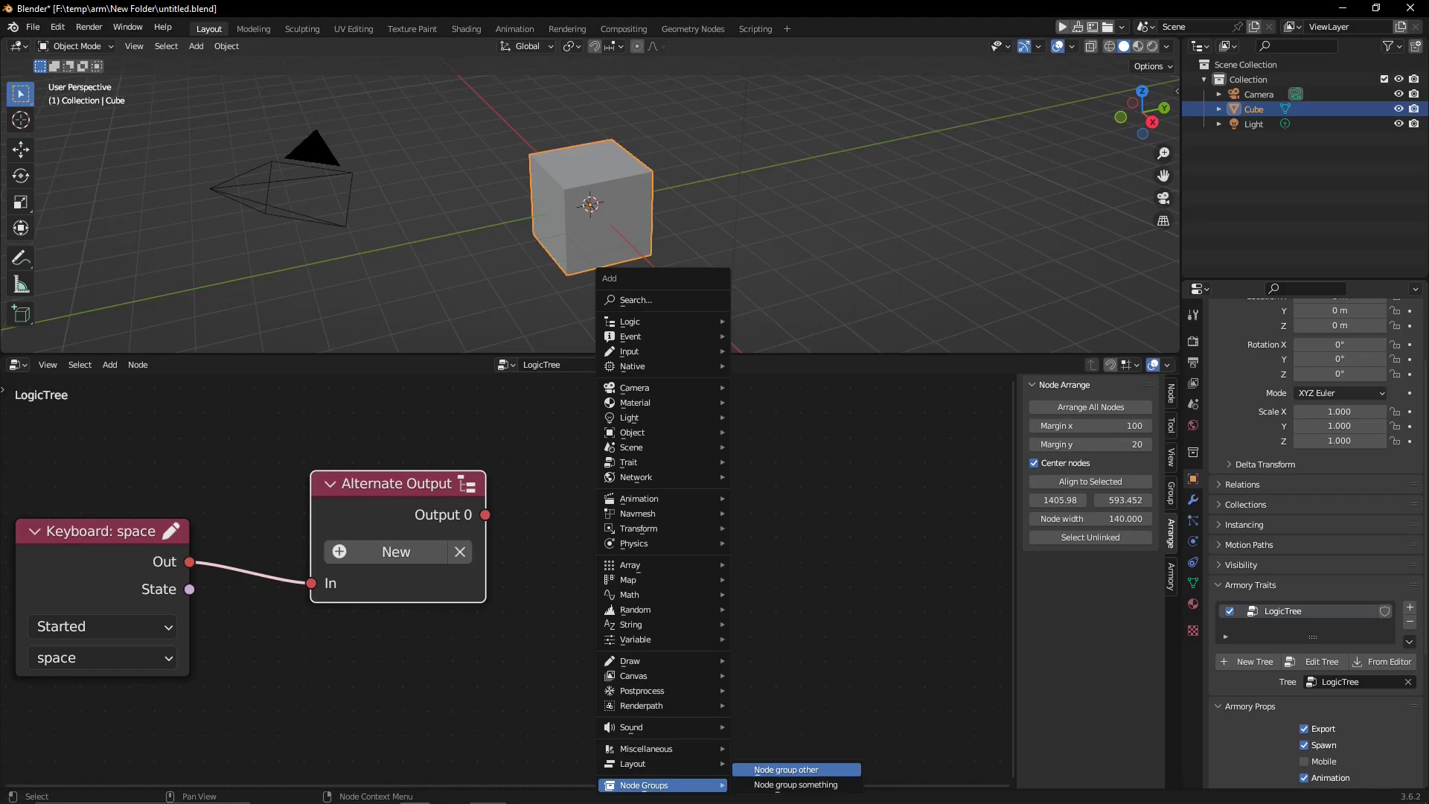
pyautogui.click(860, 776)
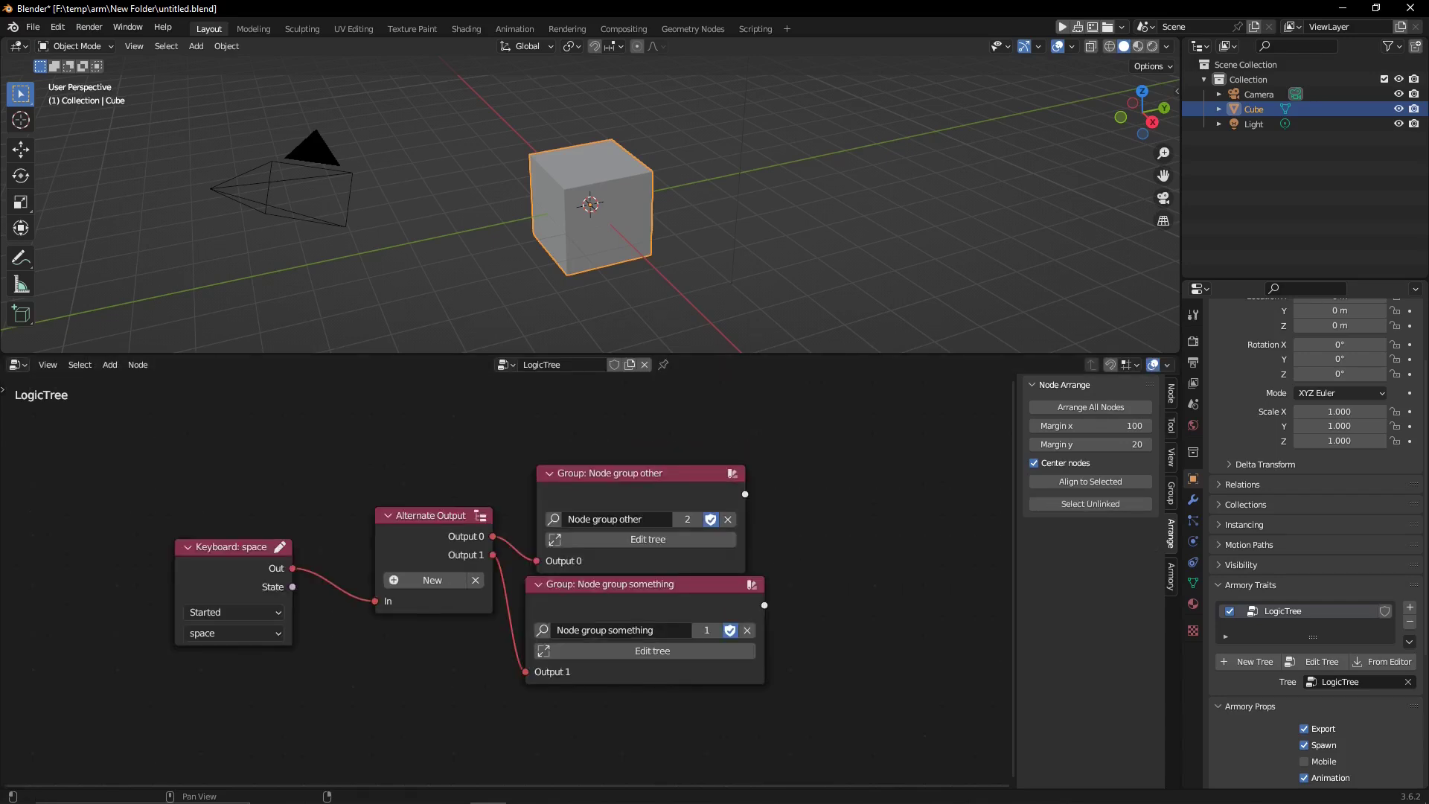
# Add a Call Node Group node to the logic tree, create a new group for it, and place it below the other groups.
pyautogui.click(1171, 576)
pyautogui.click(1091, 407)
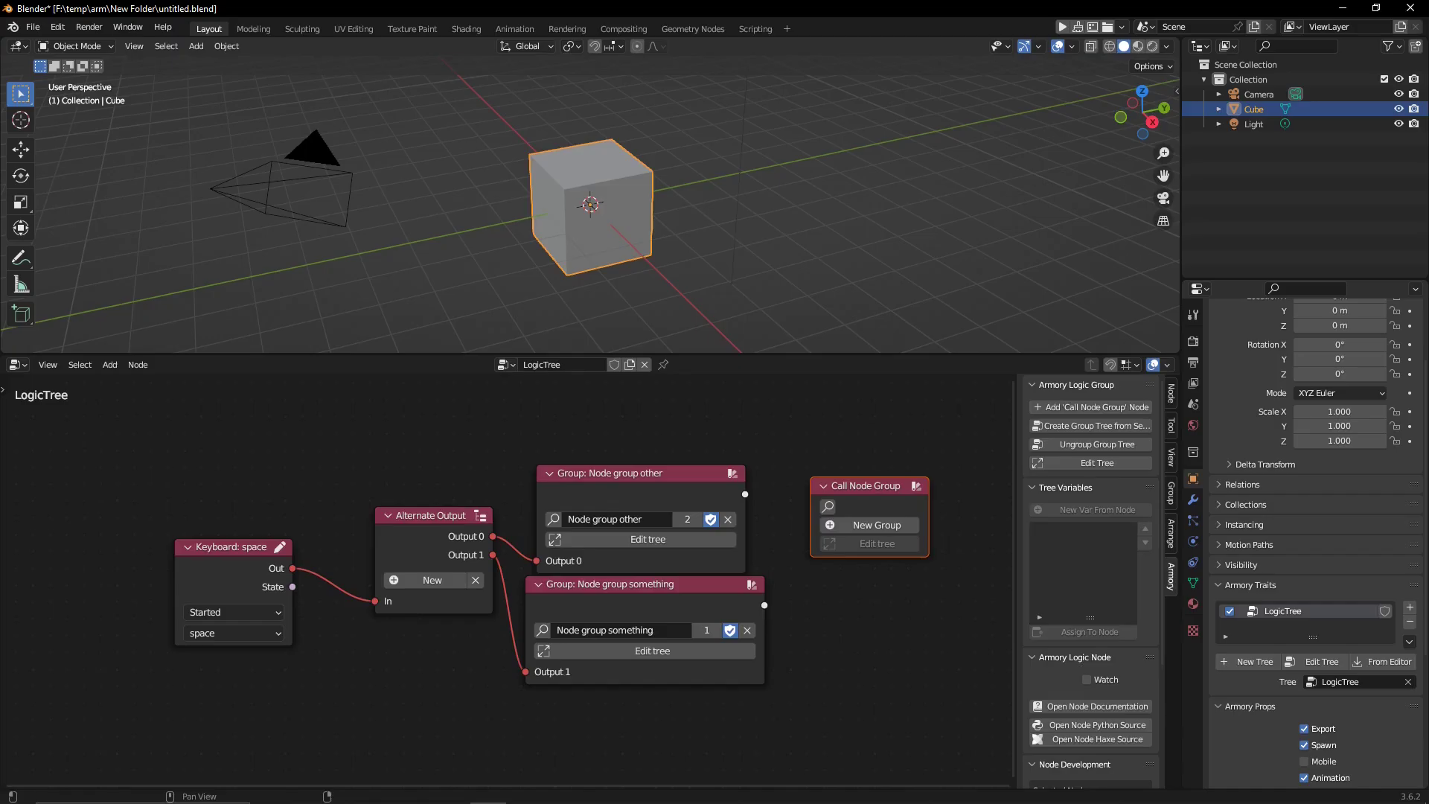
pyautogui.click(528, 342)
pyautogui.moveTo(528, 342); pyautogui.dragTo(195, 321, button='middle')
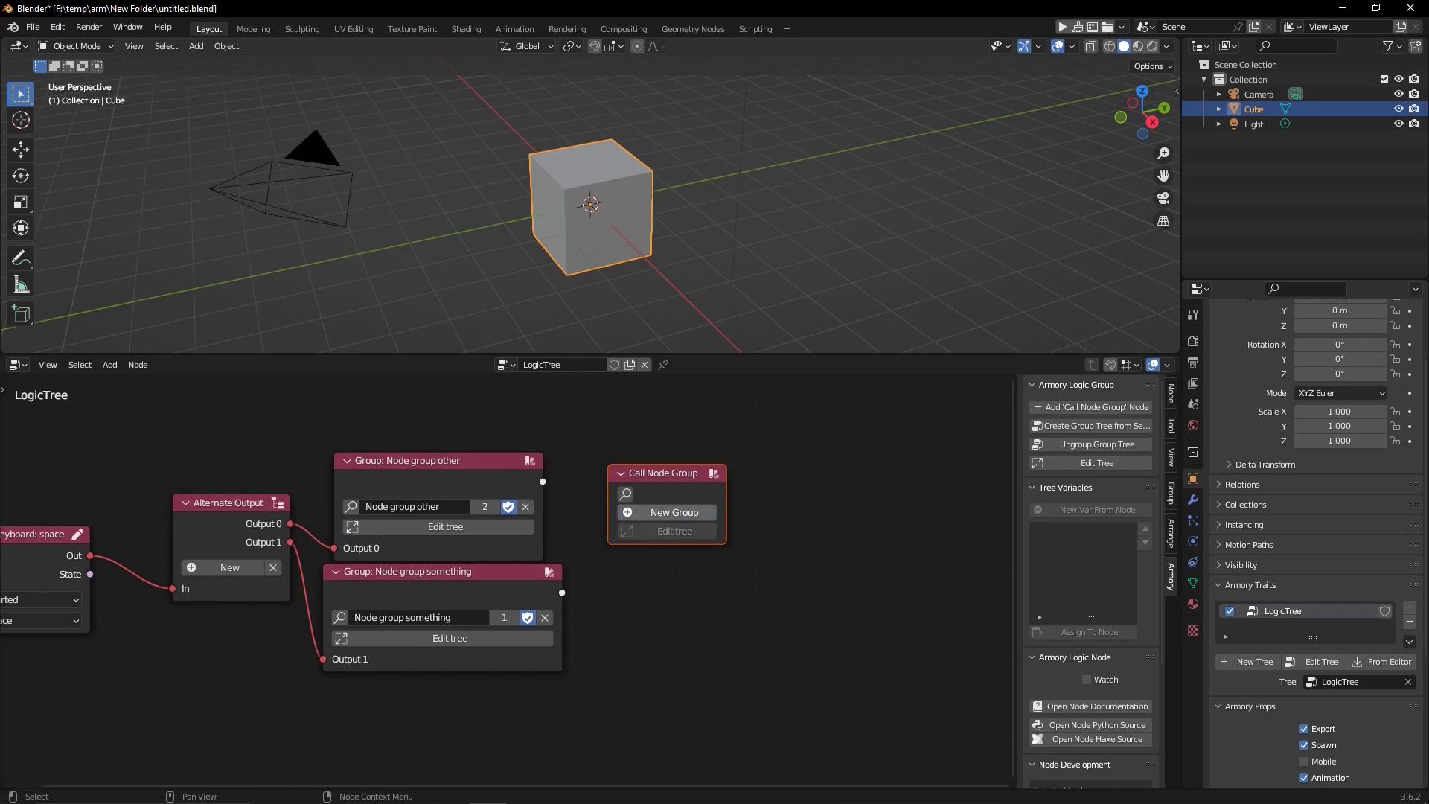
pyautogui.click(263, 346)
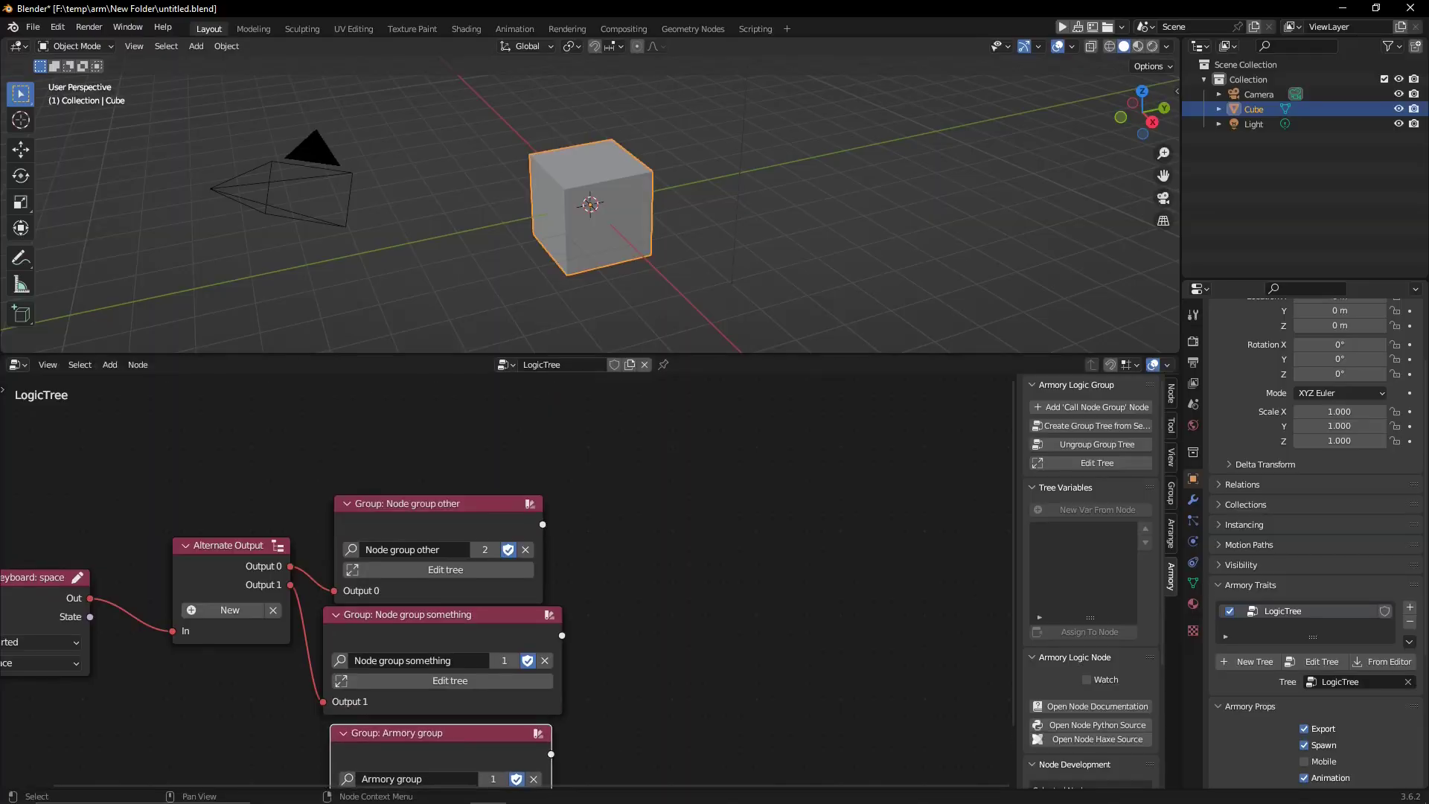
pyautogui.moveTo(477, 670); pyautogui.dragTo(571, 559, button='middle')
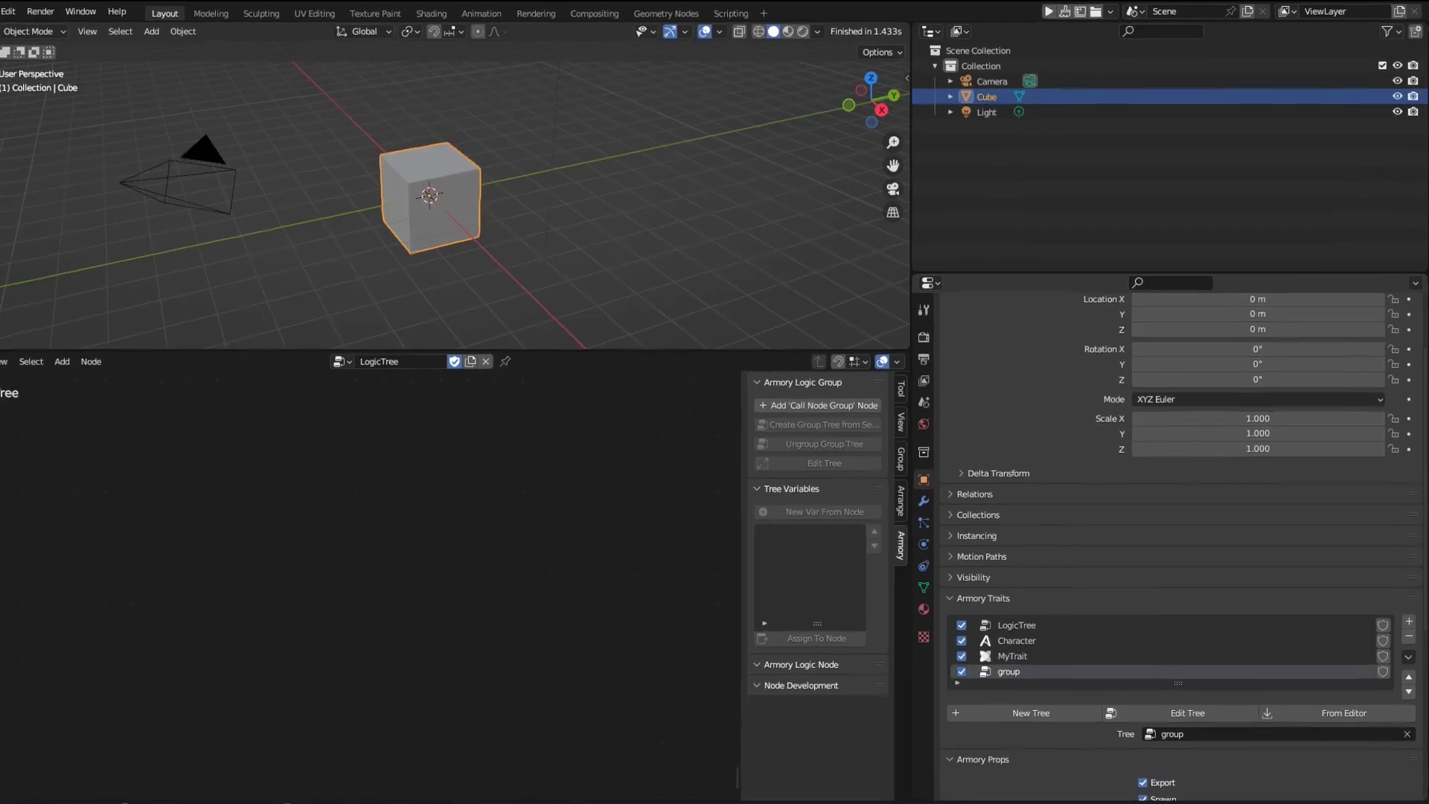
# Remove all Armory traits from the selected cube.
pyautogui.scroll(-7, 1139, 536)
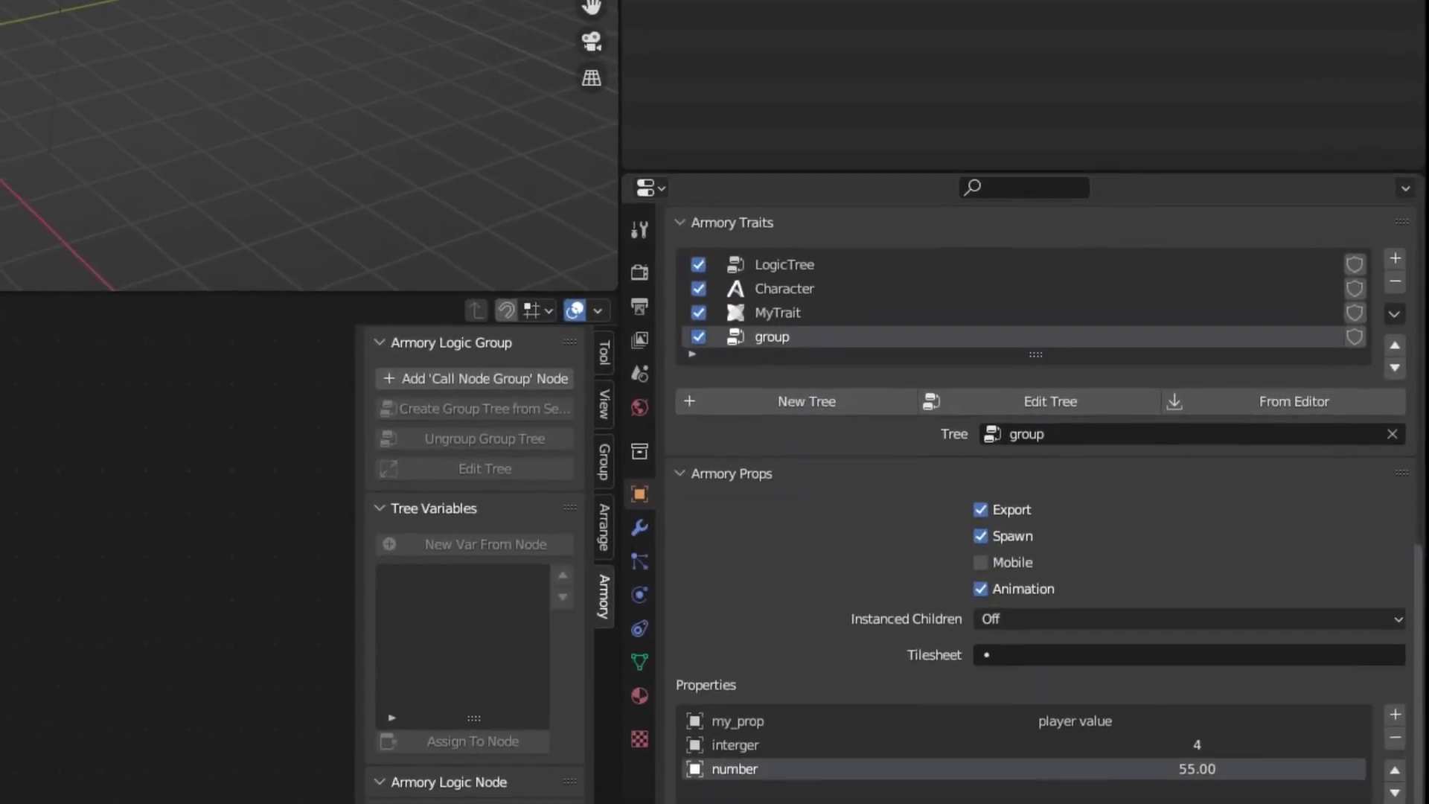
pyautogui.click(1390, 300)
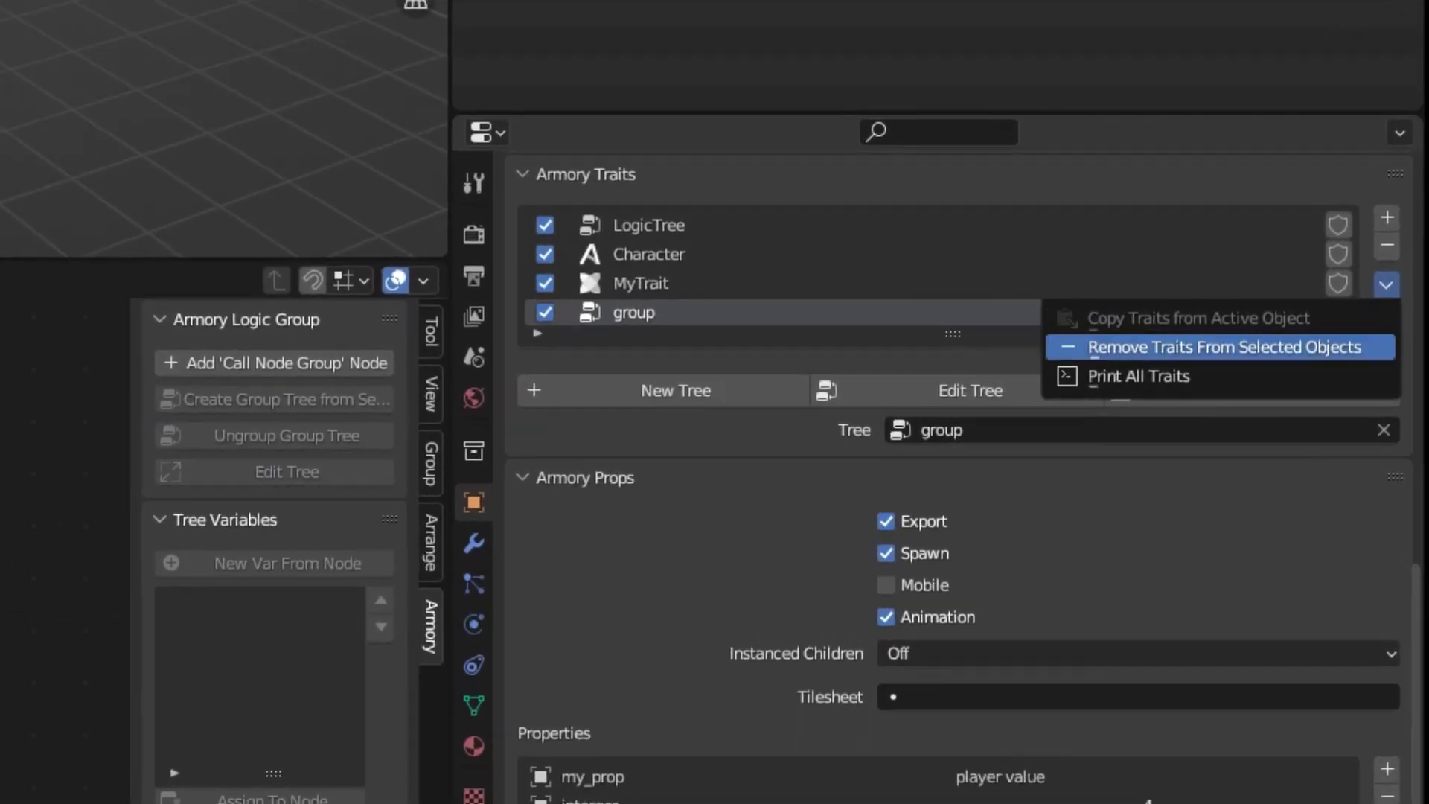
pyautogui.click(1224, 347)
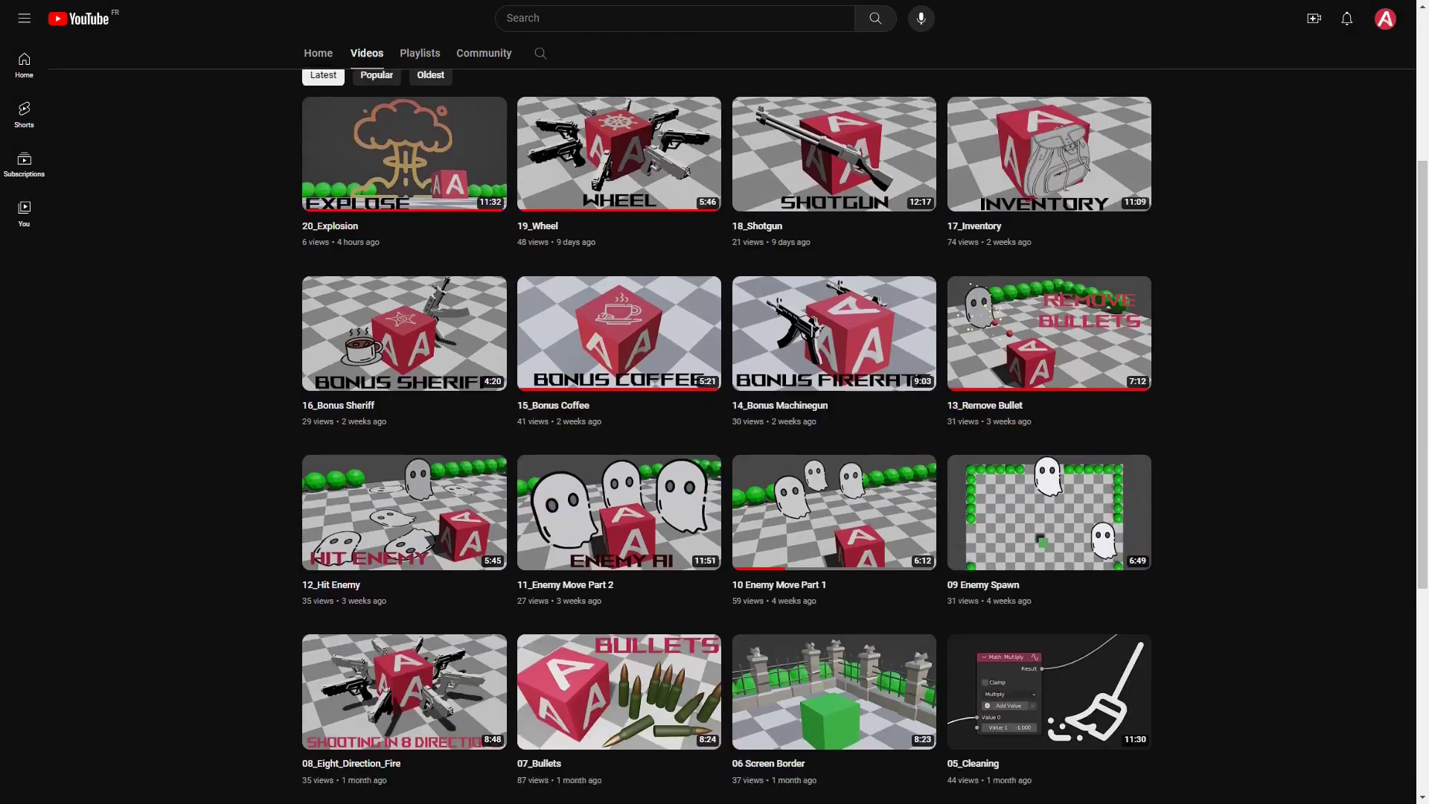
# Switch to YouTube and browse the video lists of the SIMPLE CUBE and Simple Cube Rus channels.
pyautogui.scroll(-5, 726, 437)
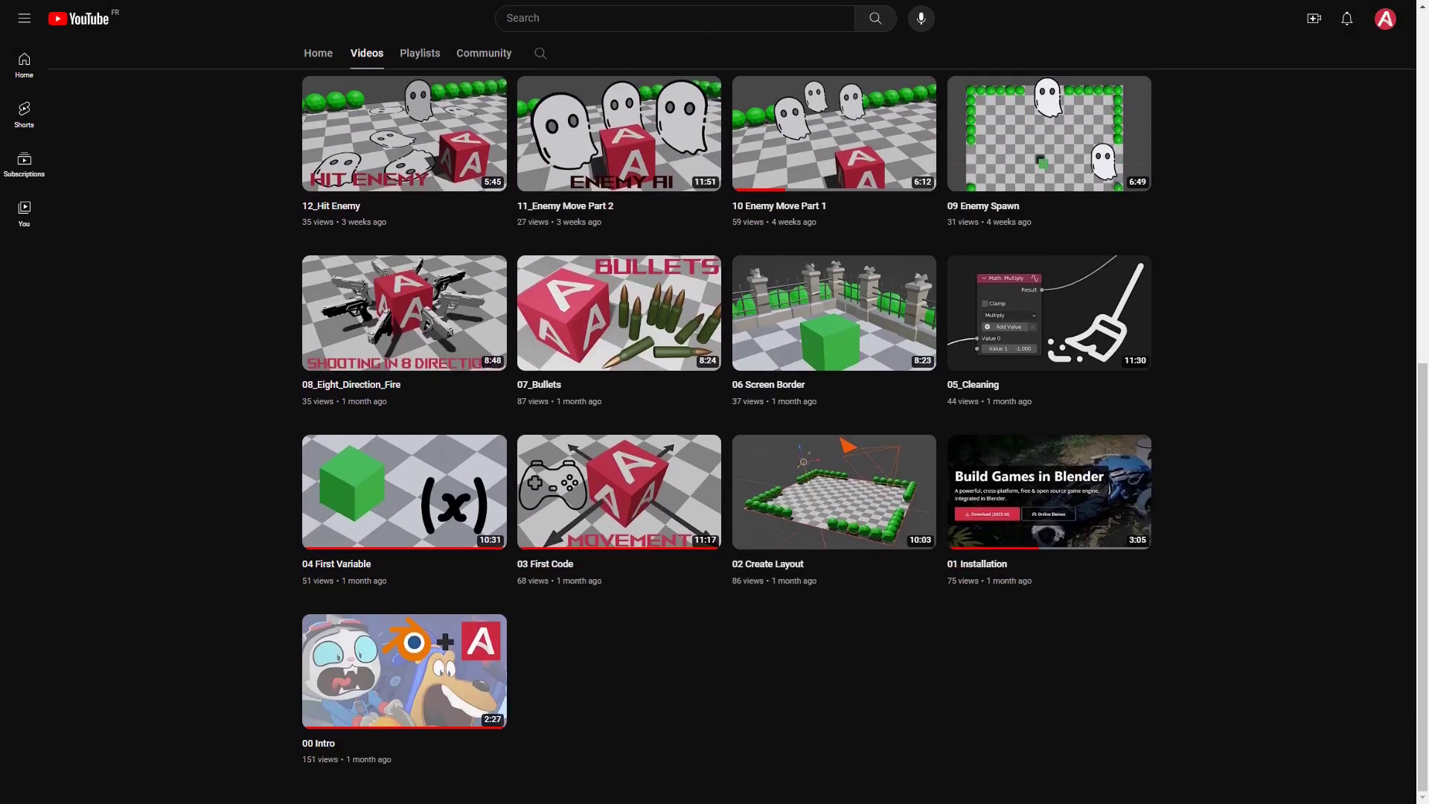
pyautogui.scroll(9, 726, 436)
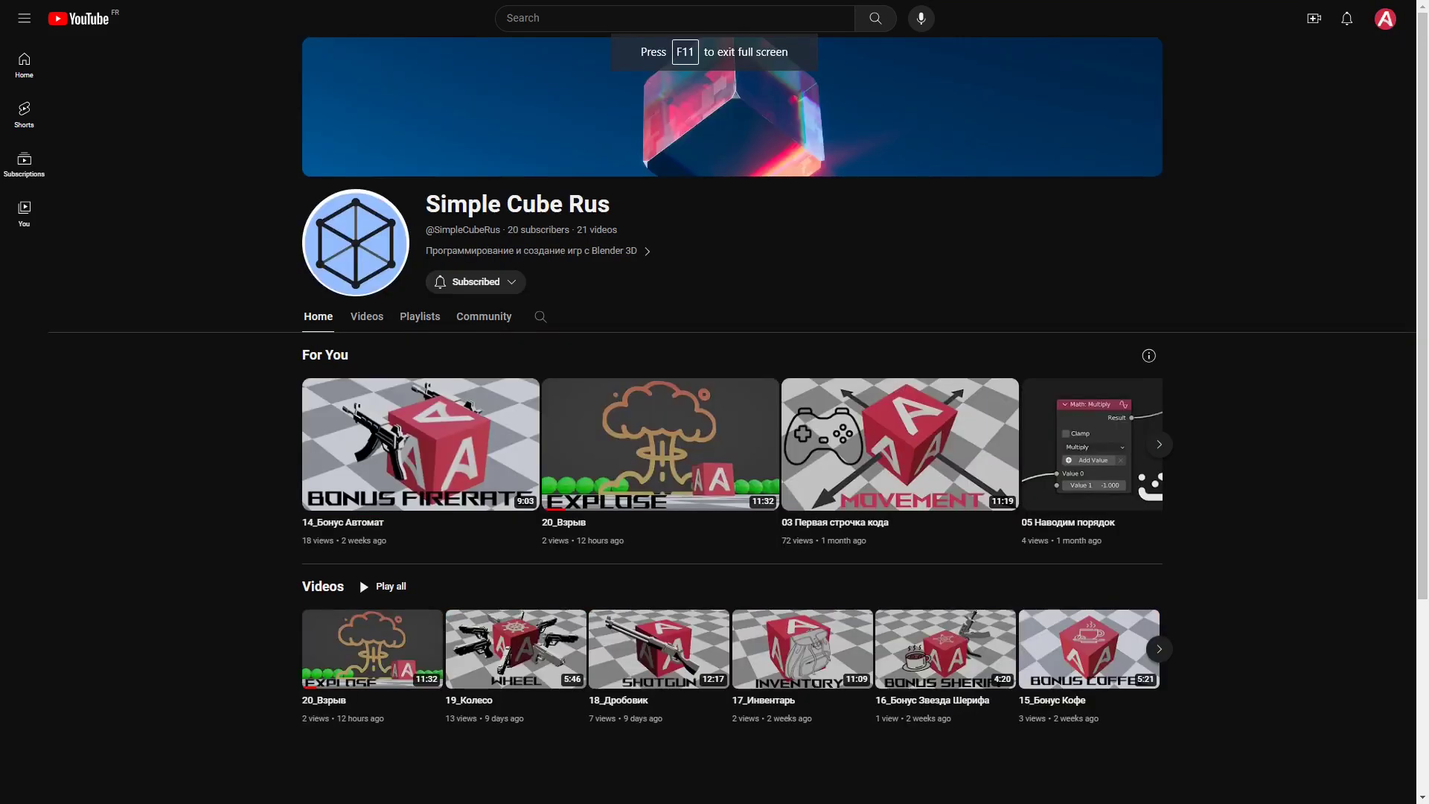
pyautogui.click(366, 317)
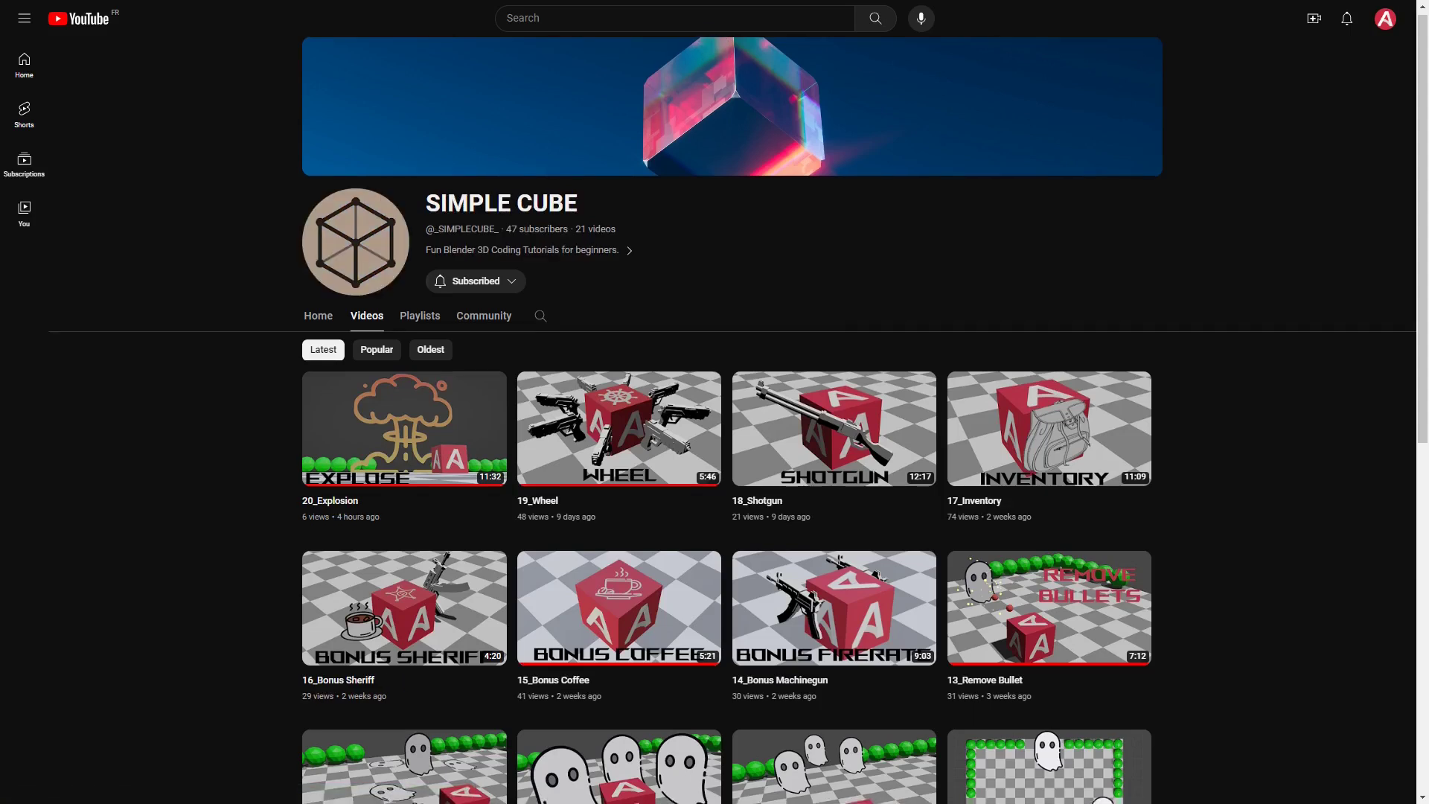
pyautogui.scroll(-5, 726, 432)
pyautogui.scroll(-3, 726, 432)
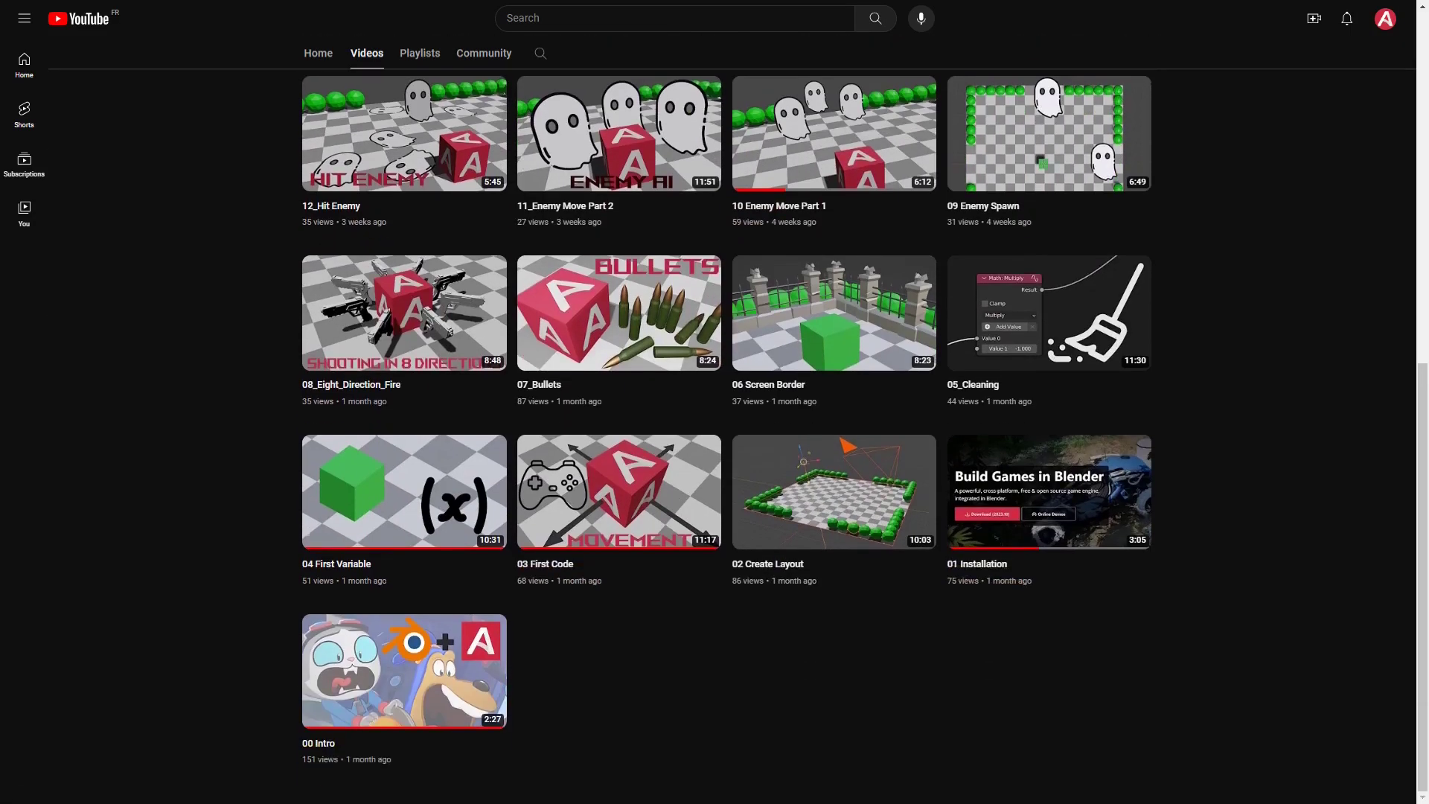
pyautogui.scroll(9, 727, 431)
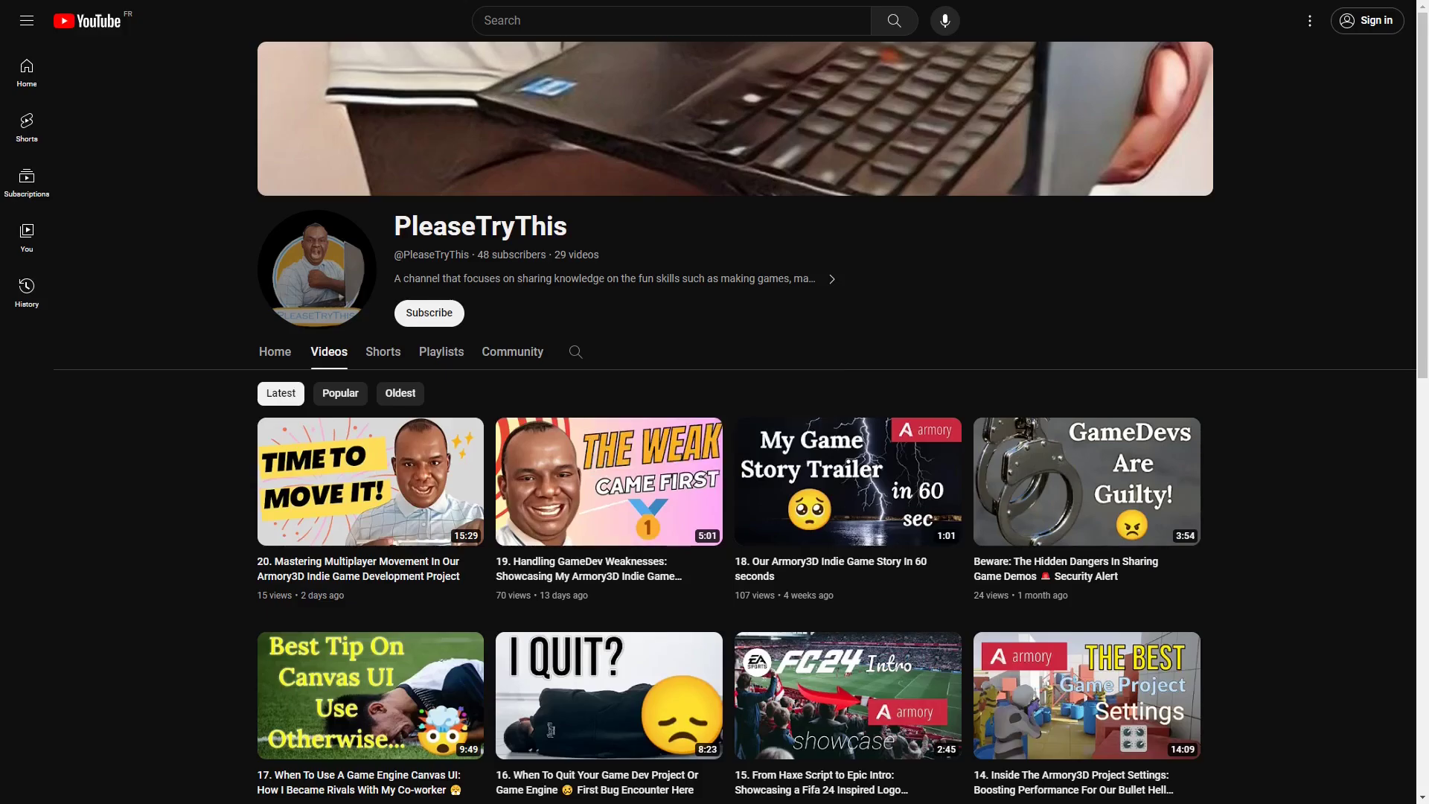
# Browse the PleaseTryThis channel's video list and its home page with shorts, uploads and playlists.
pyautogui.scroll(-12, 733, 422)
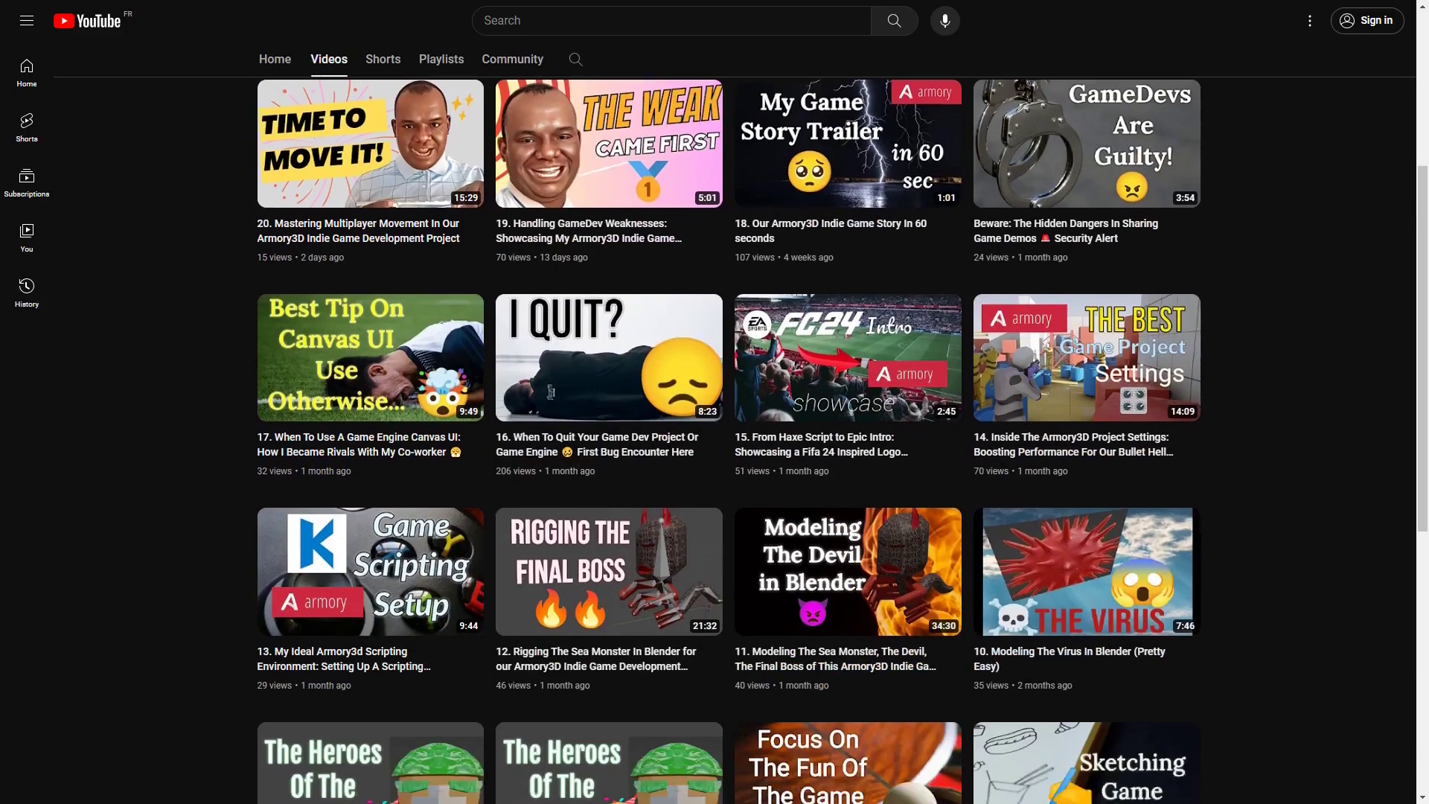
pyautogui.scroll(-1, 734, 422)
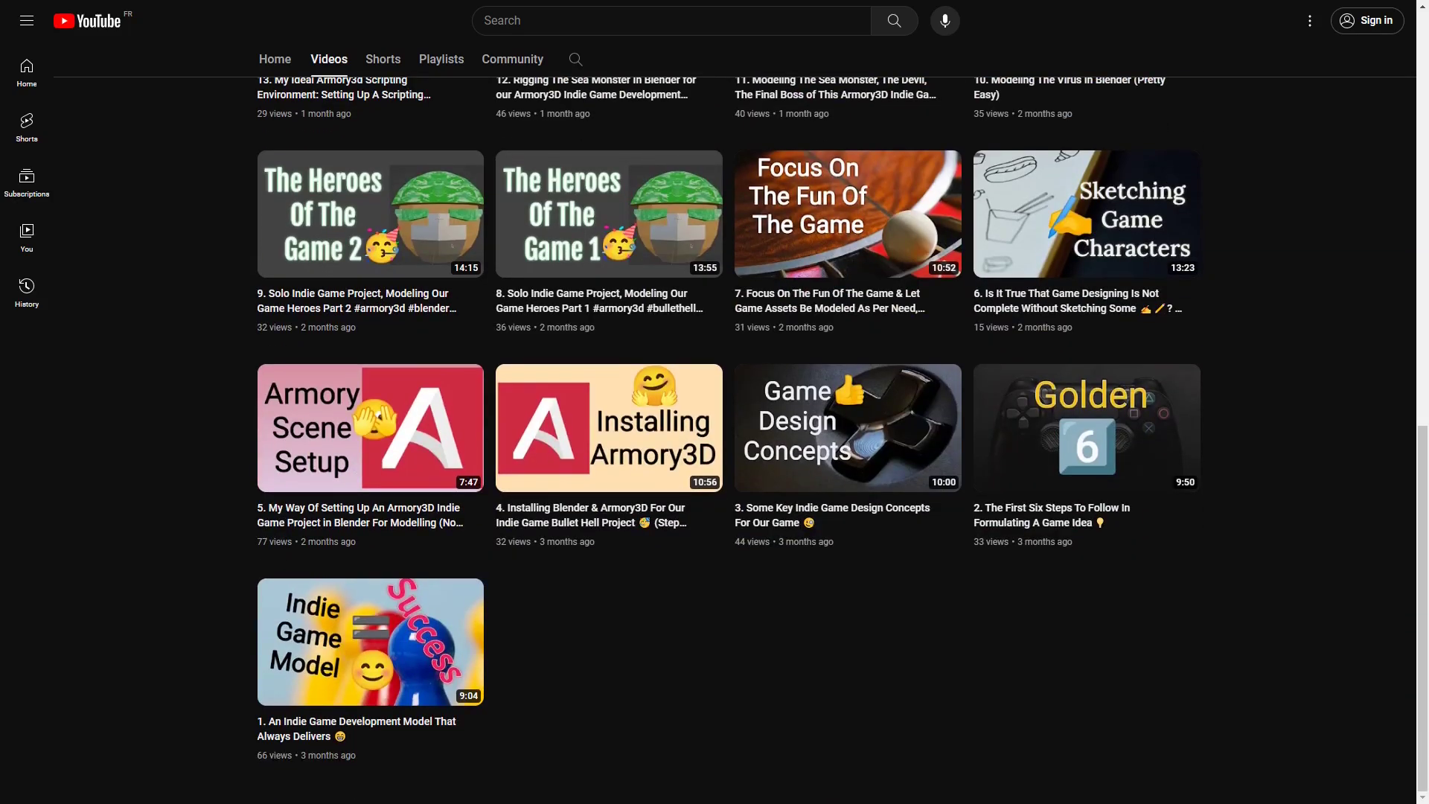
pyautogui.scroll(12, 734, 422)
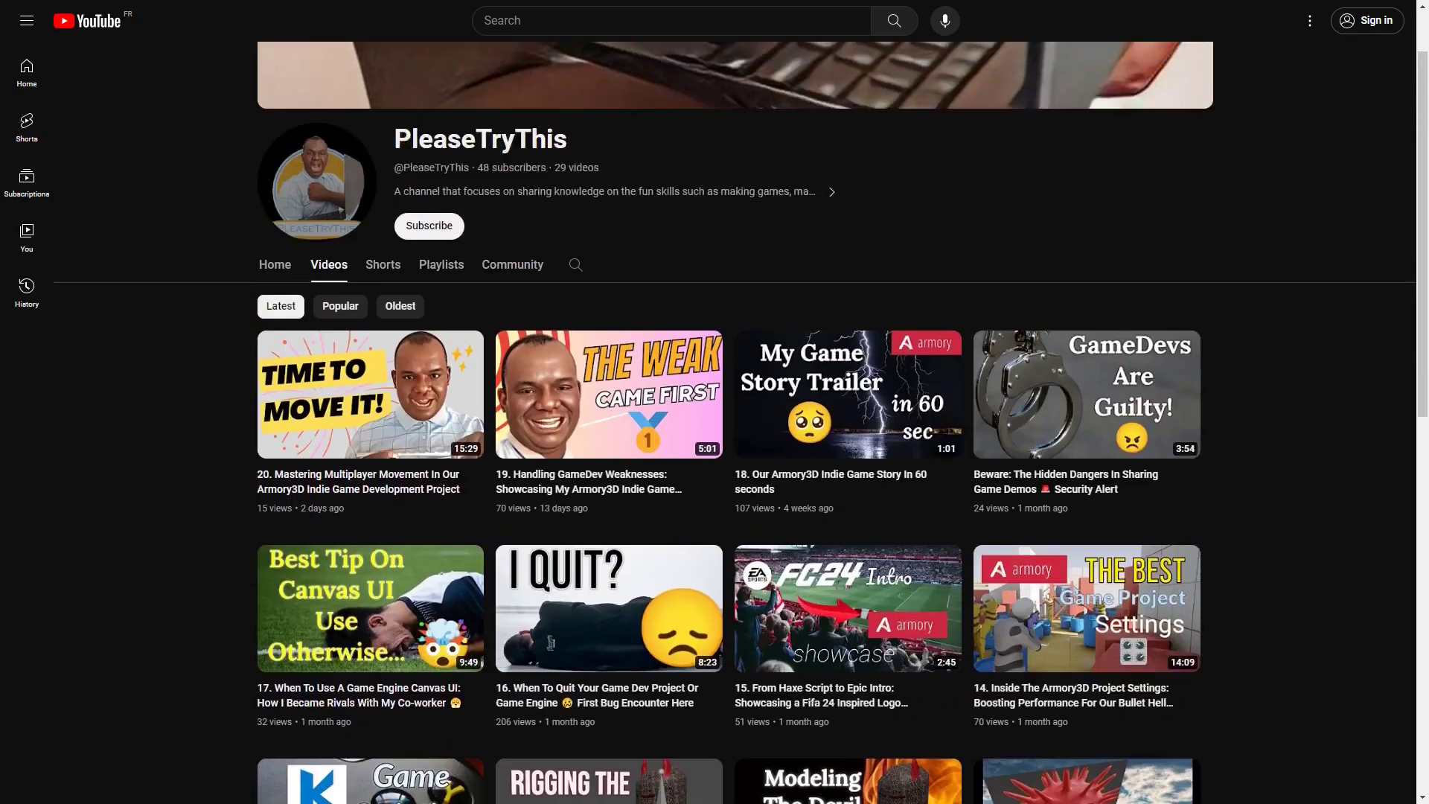
pyautogui.scroll(1, 734, 422)
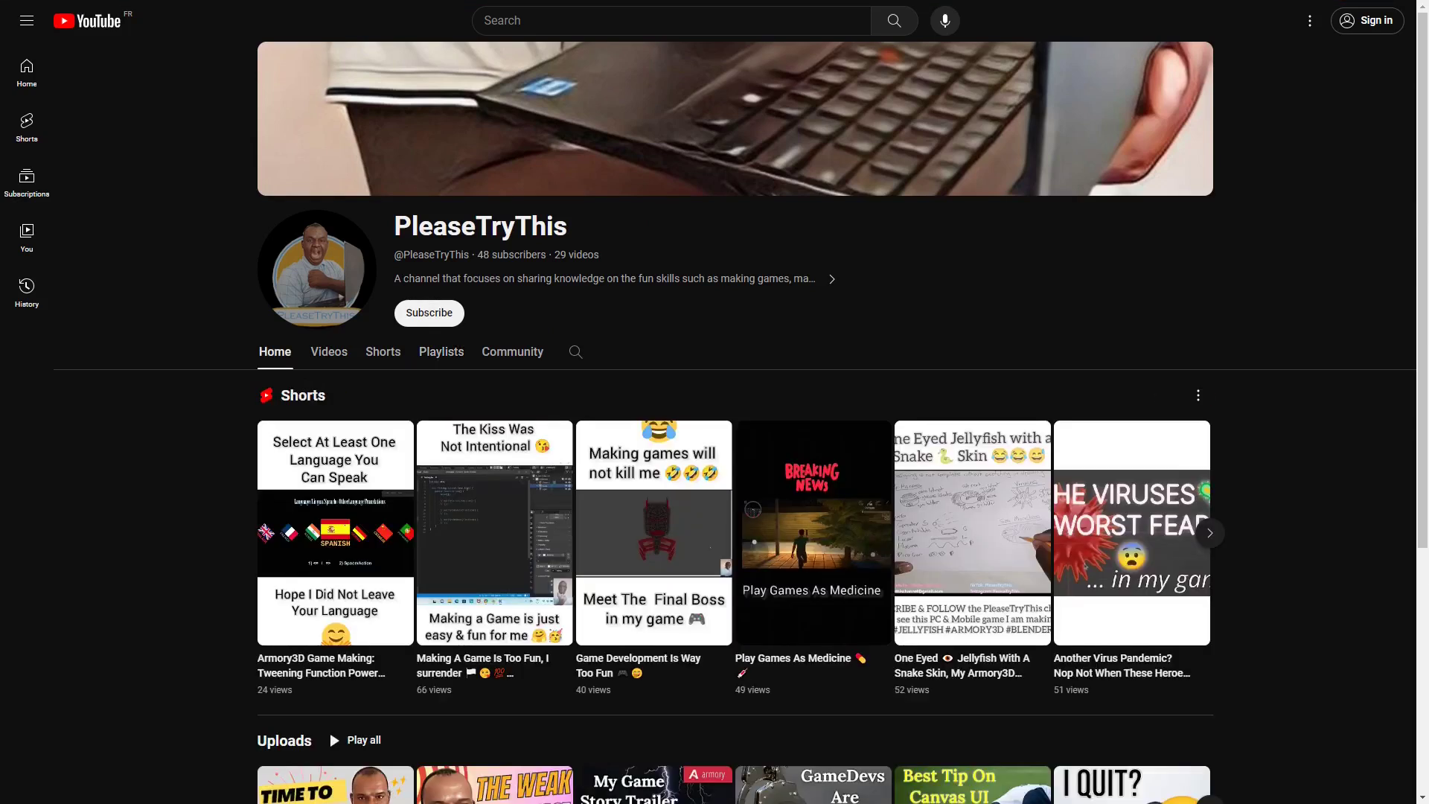
pyautogui.scroll(-4, 733, 422)
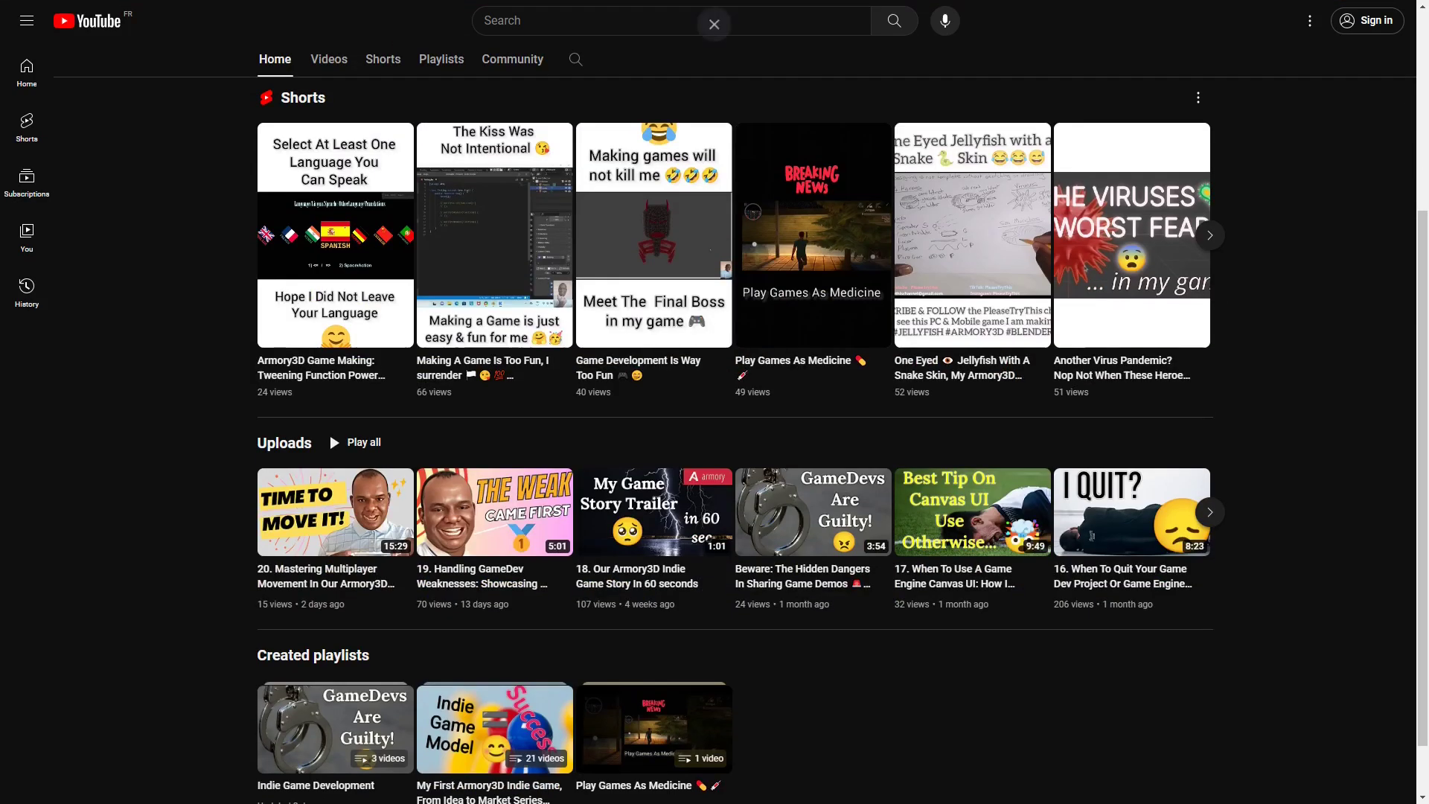
pyautogui.press('F11')
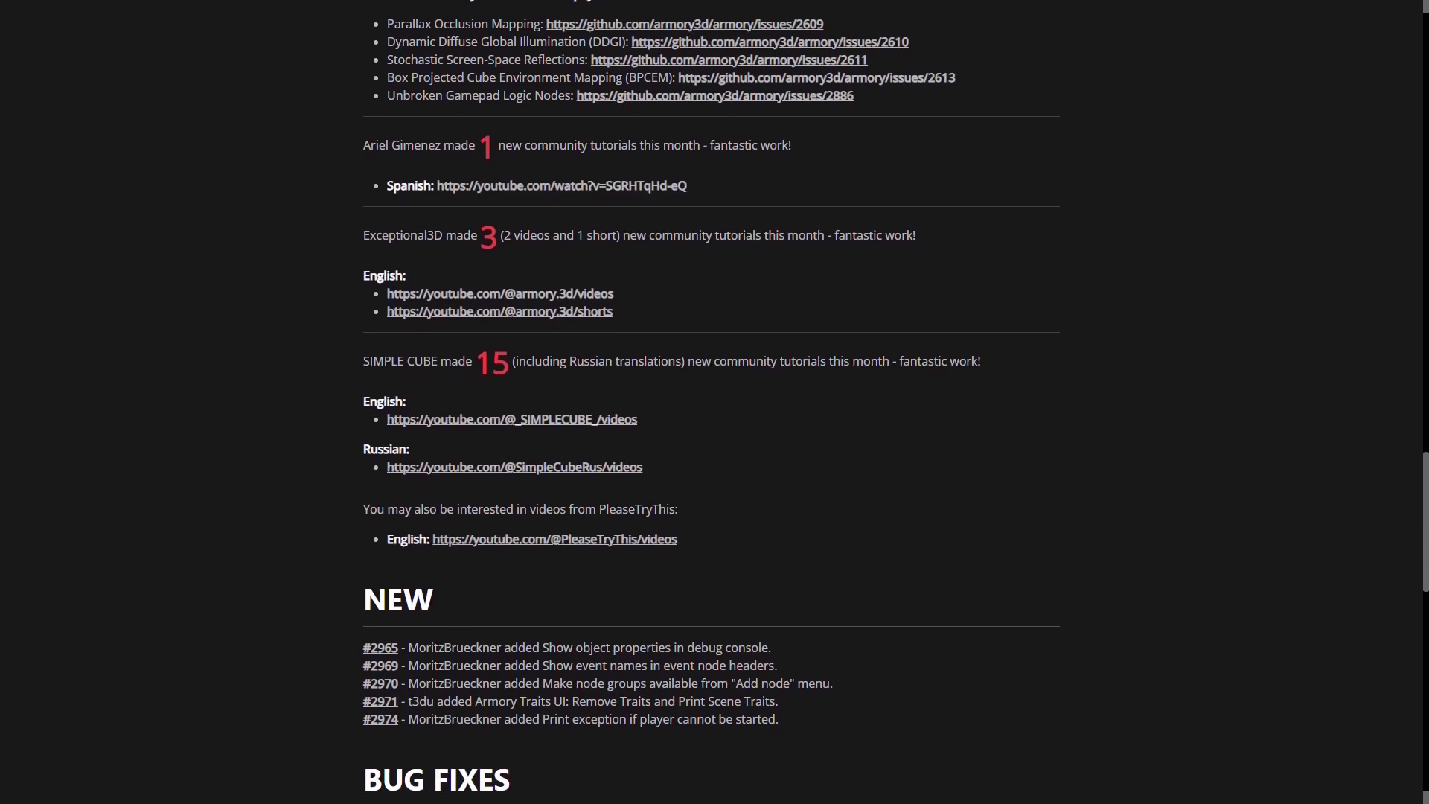
# Return to the Armory3D release notes and examine the New, Bug Fixes, Other Changes and Want to help sections.
pyautogui.scroll(-2, 710, 401)
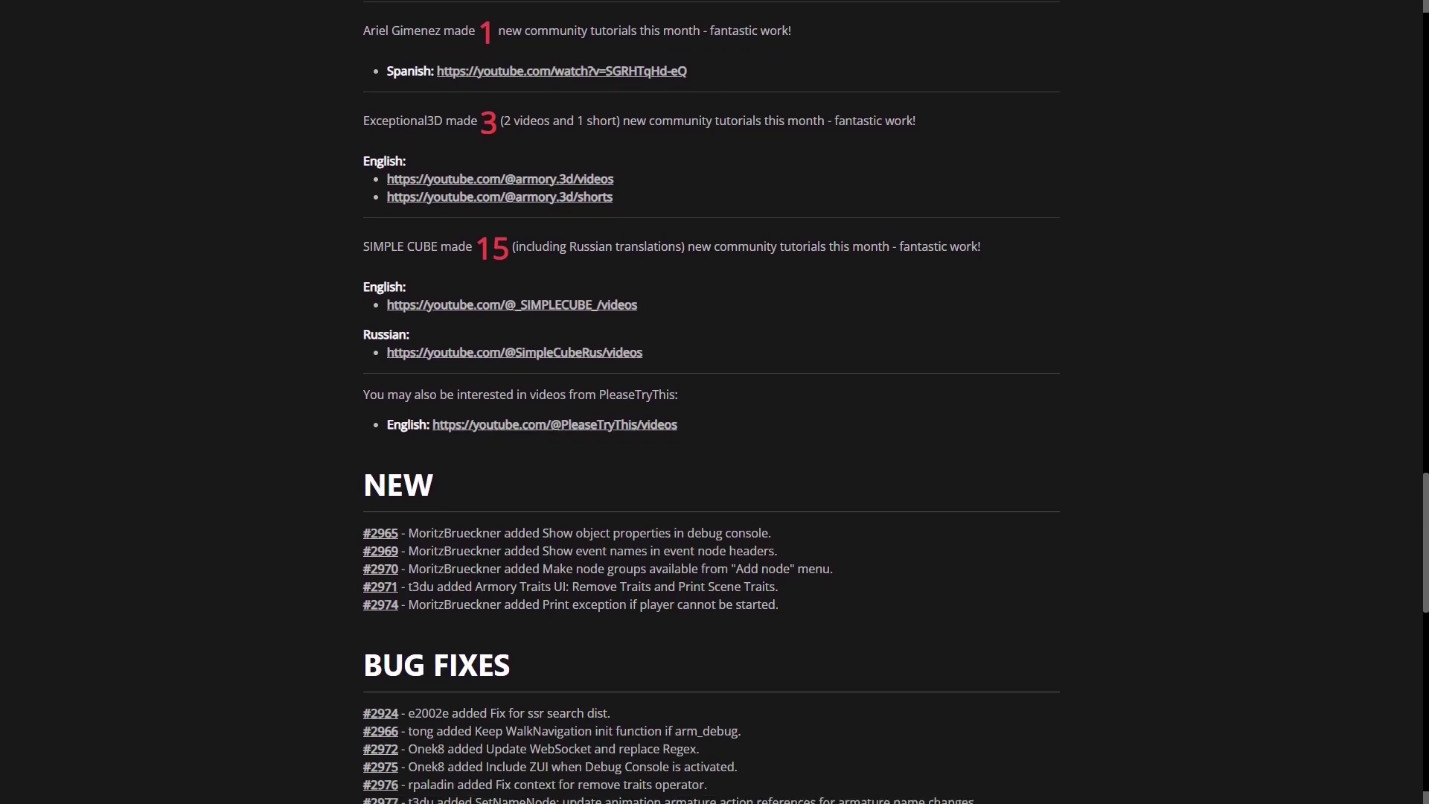
pyautogui.scroll(-2, 710, 402)
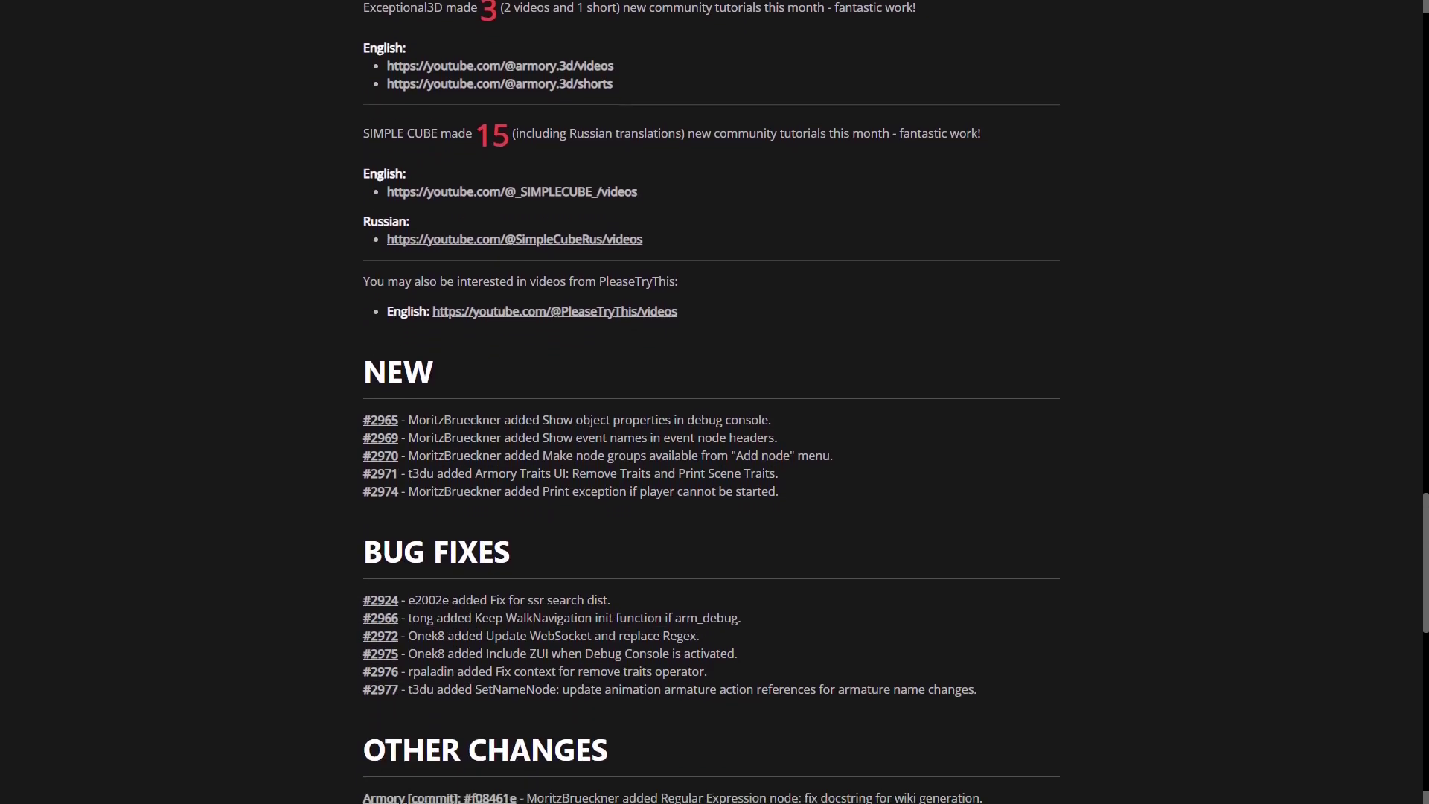
pyautogui.scroll(-2, 711, 401)
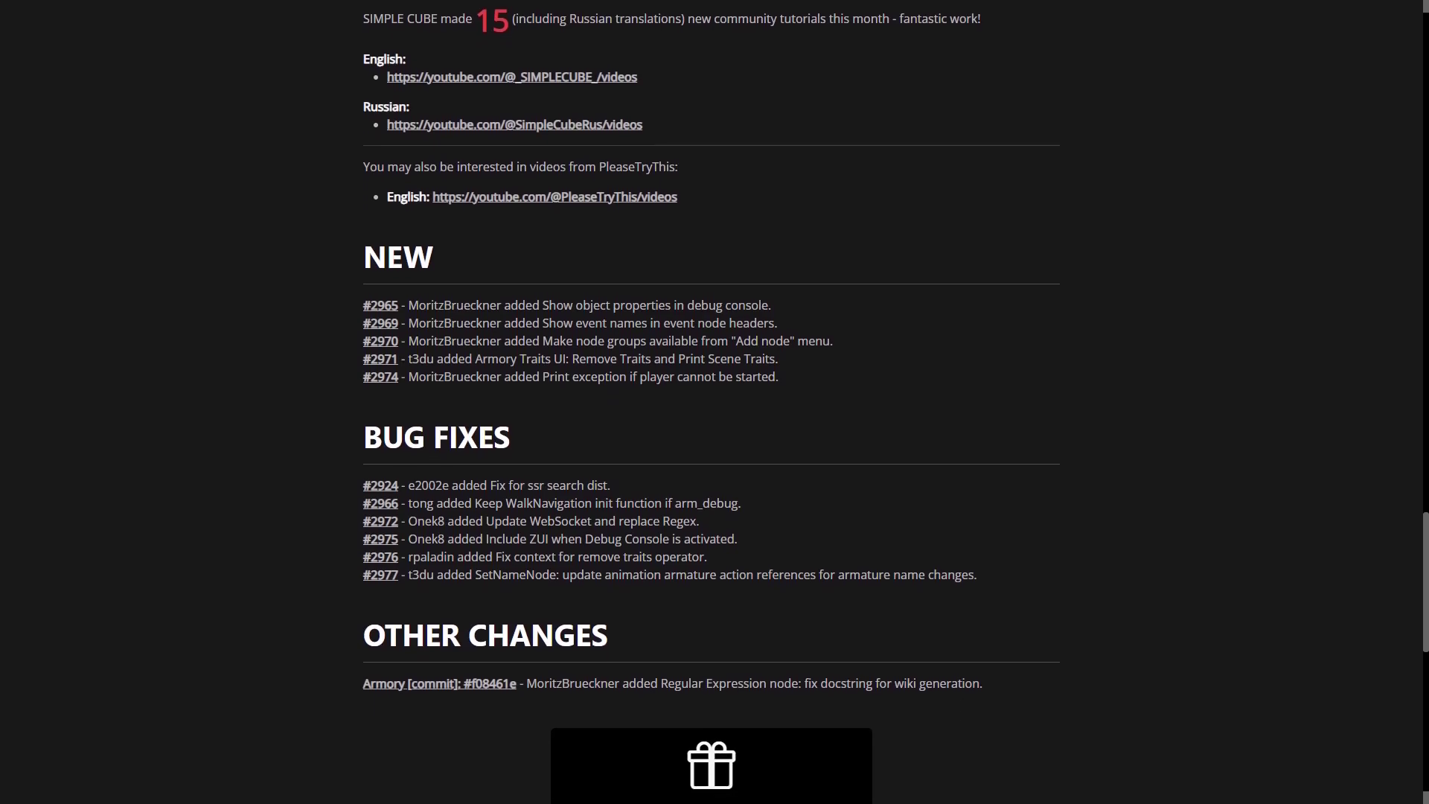
pyautogui.scroll(-2, 710, 402)
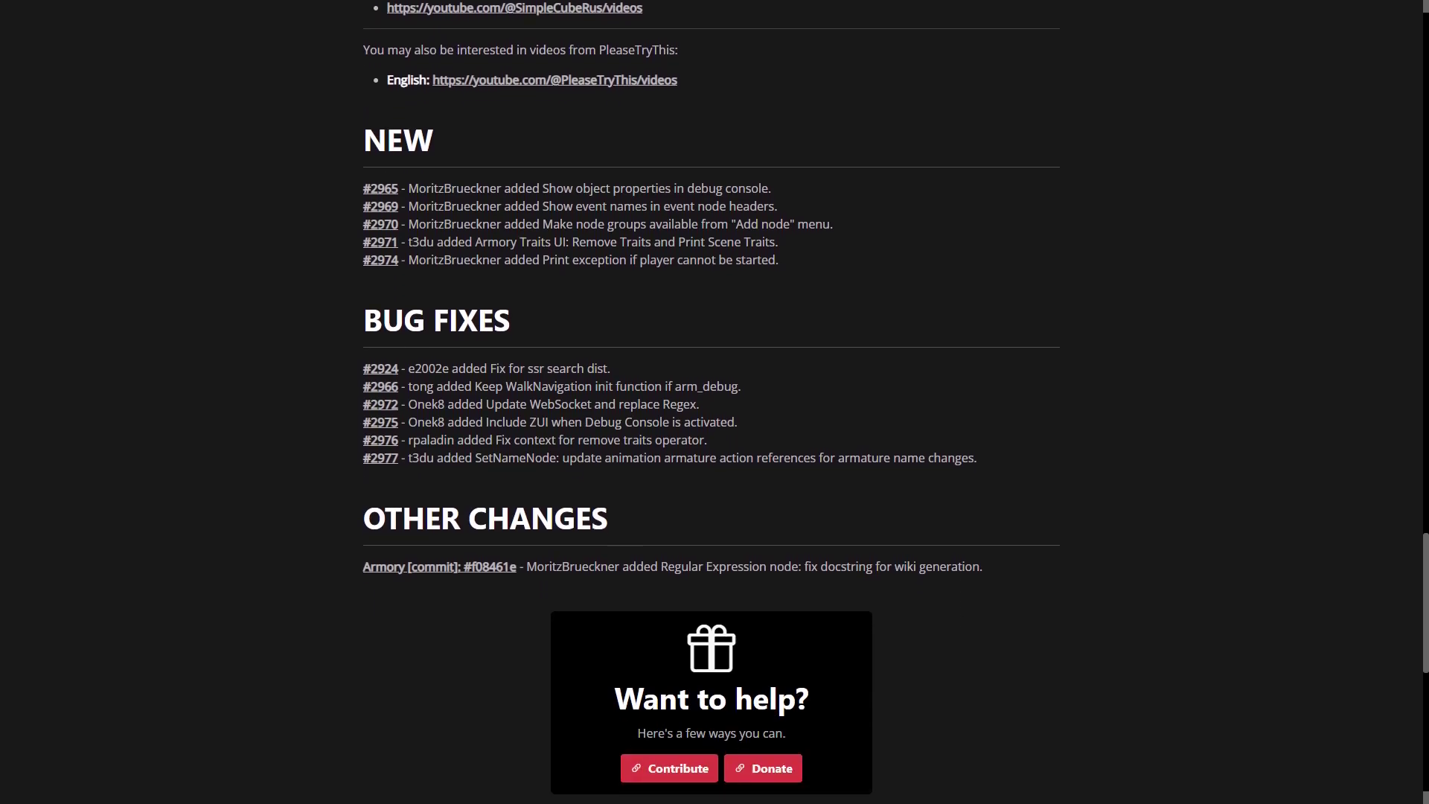
pyautogui.scroll(-2, 710, 402)
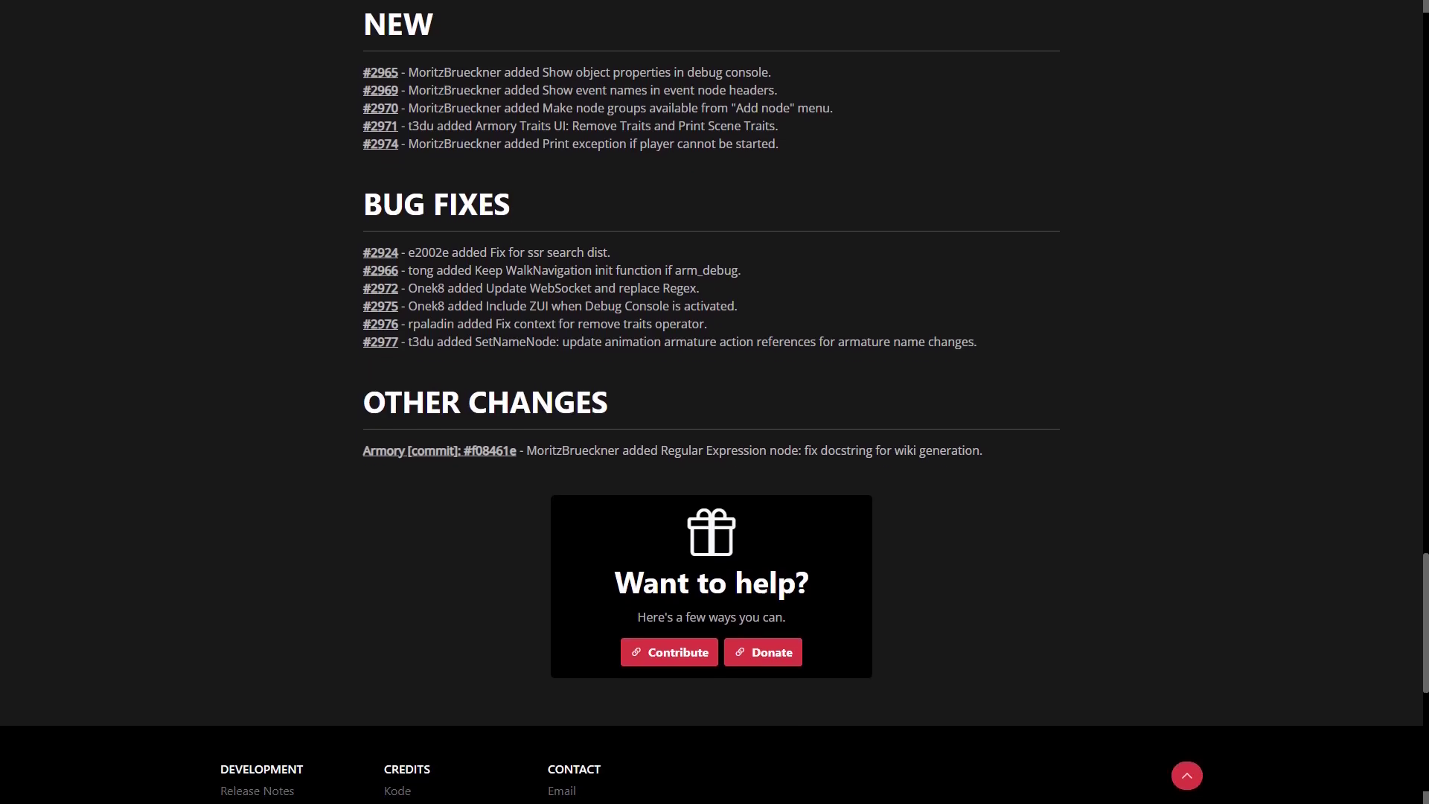
pyautogui.scroll(-2, 710, 402)
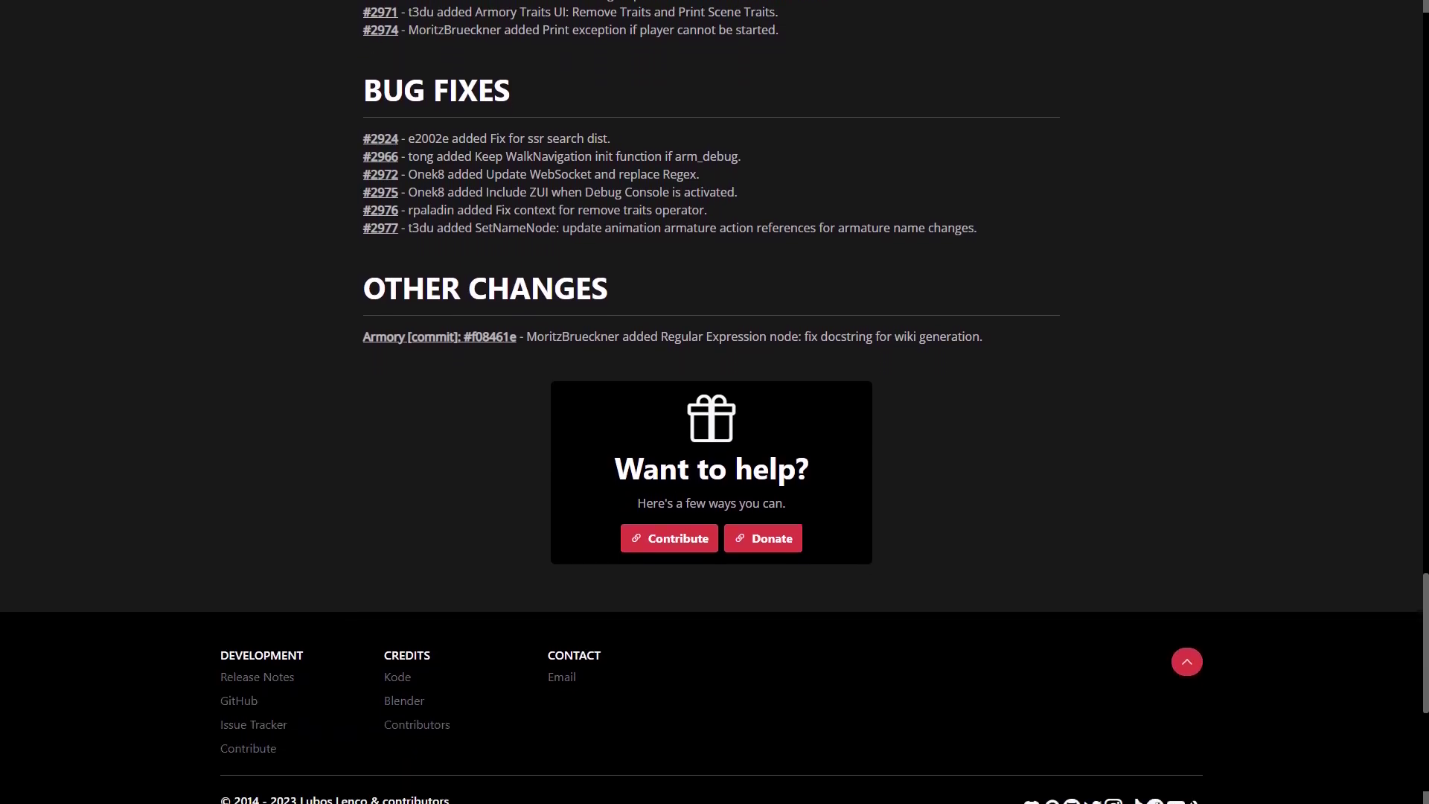
pyautogui.scroll(-2, 710, 402)
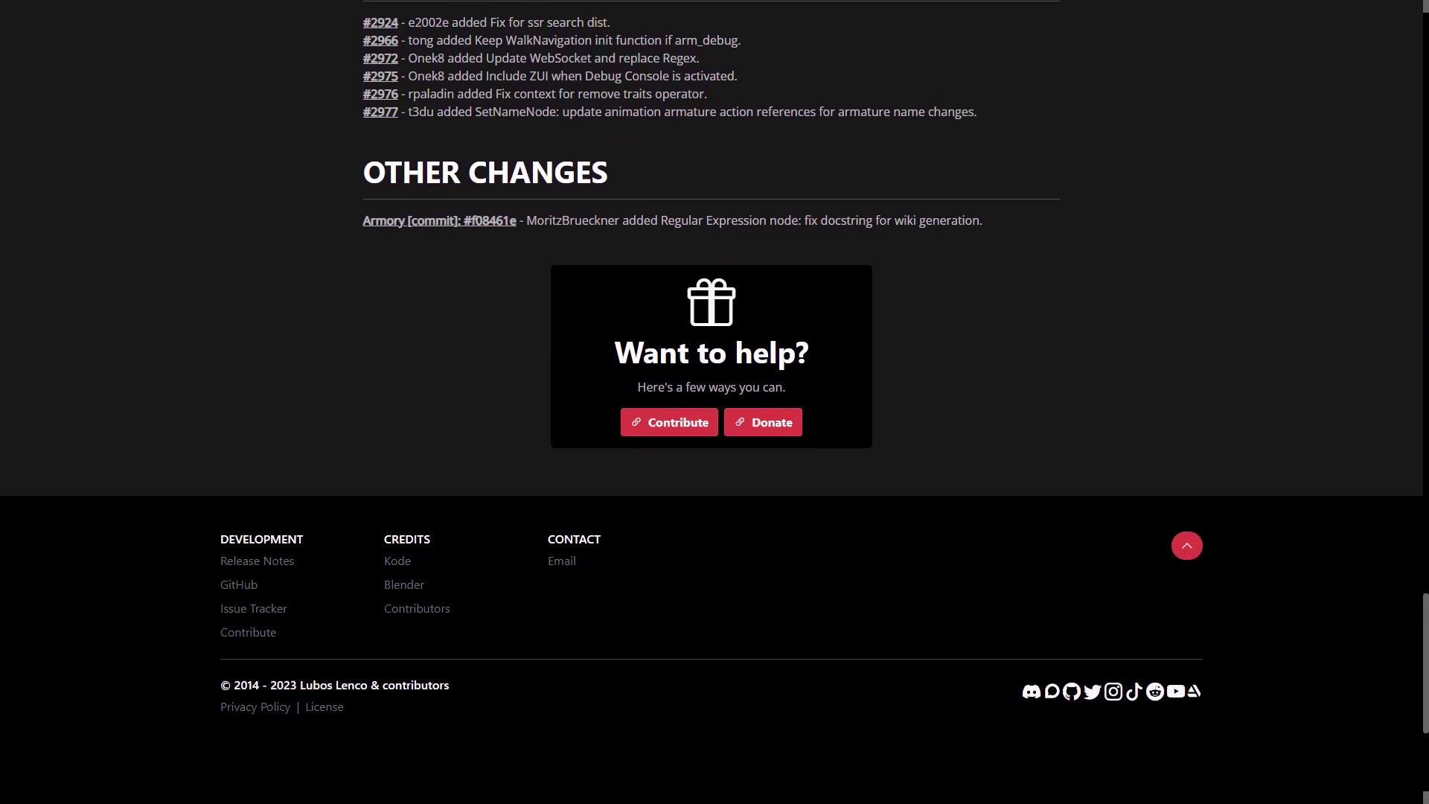
pyautogui.scroll(-2, 711, 402)
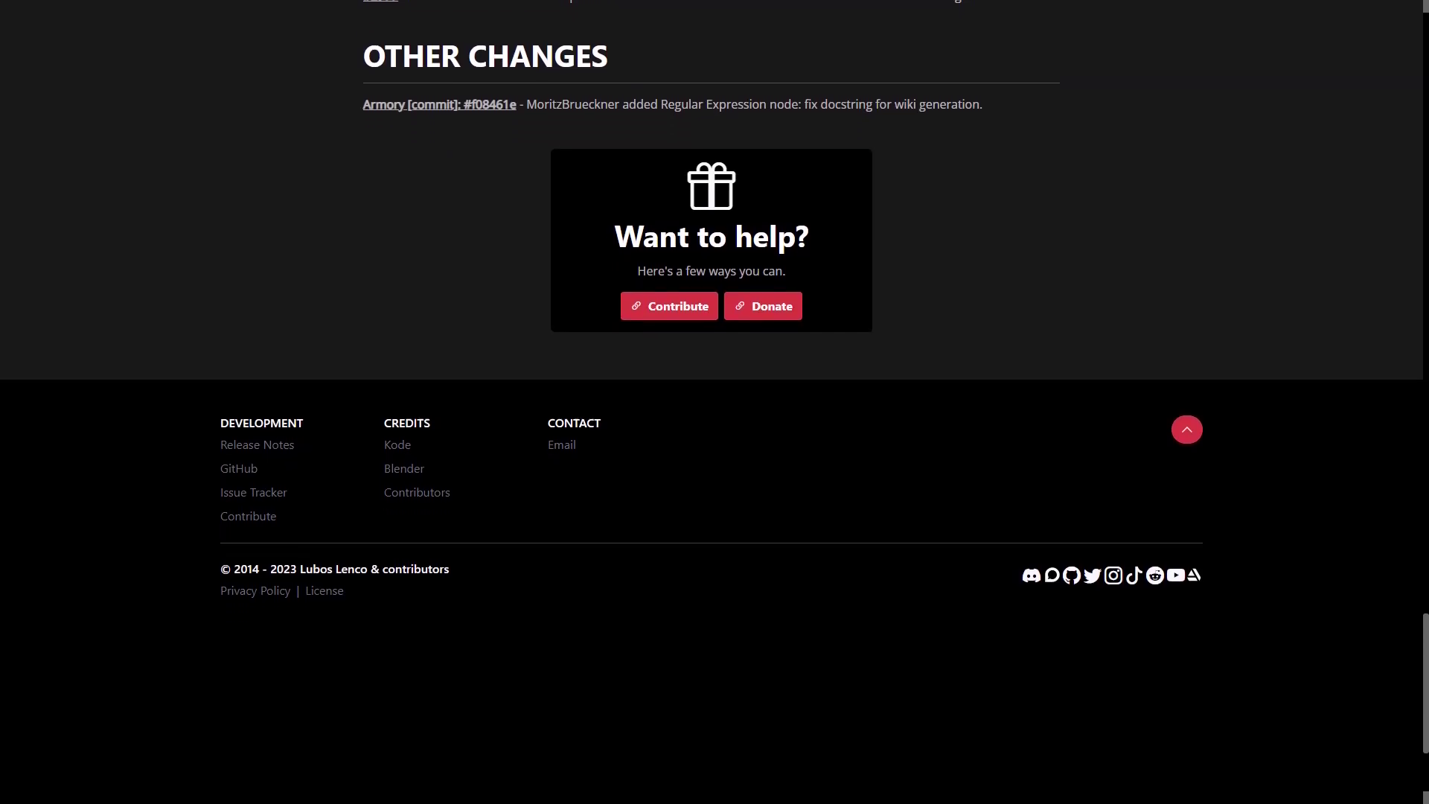
pyautogui.scroll(-2, 711, 402)
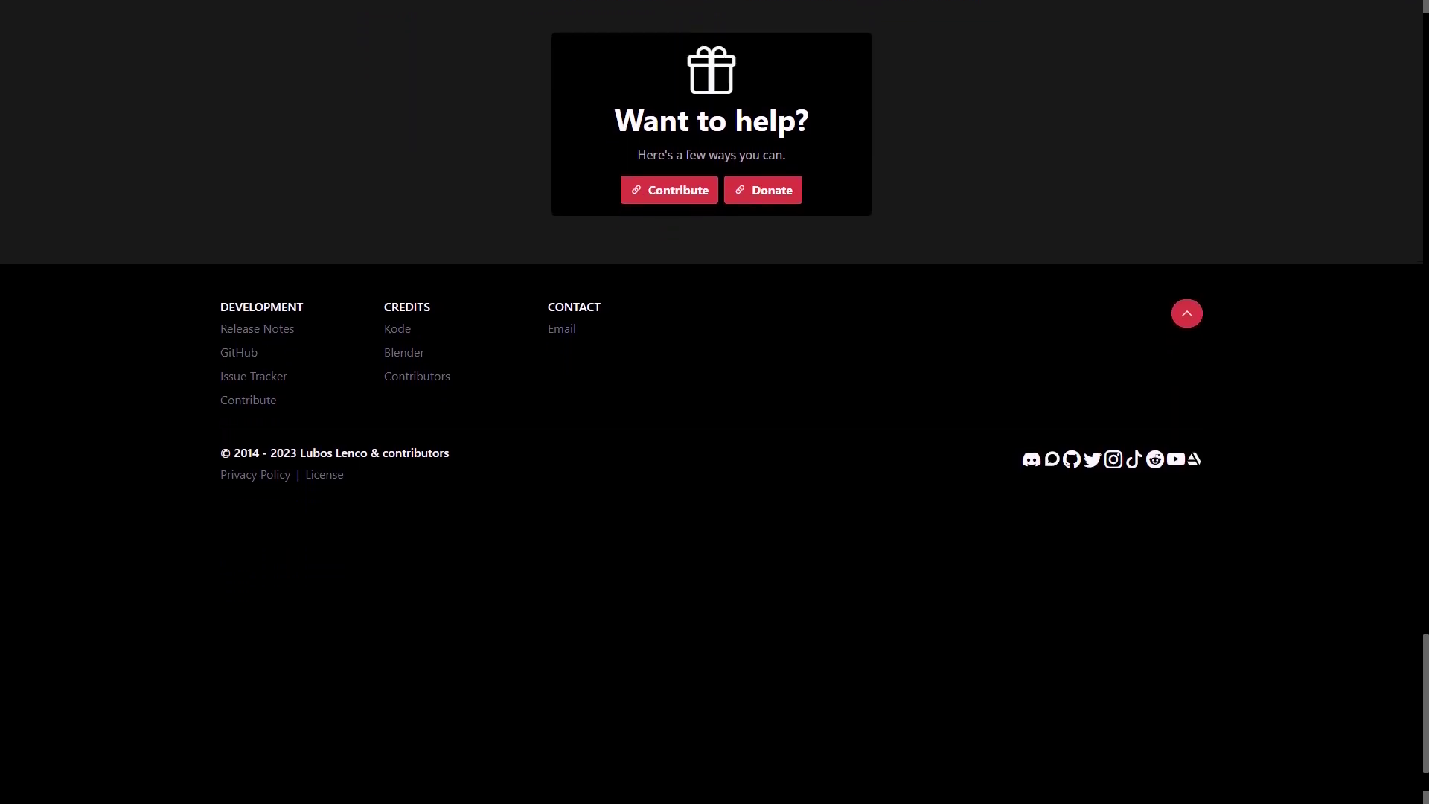
pyautogui.scroll(-1, 710, 402)
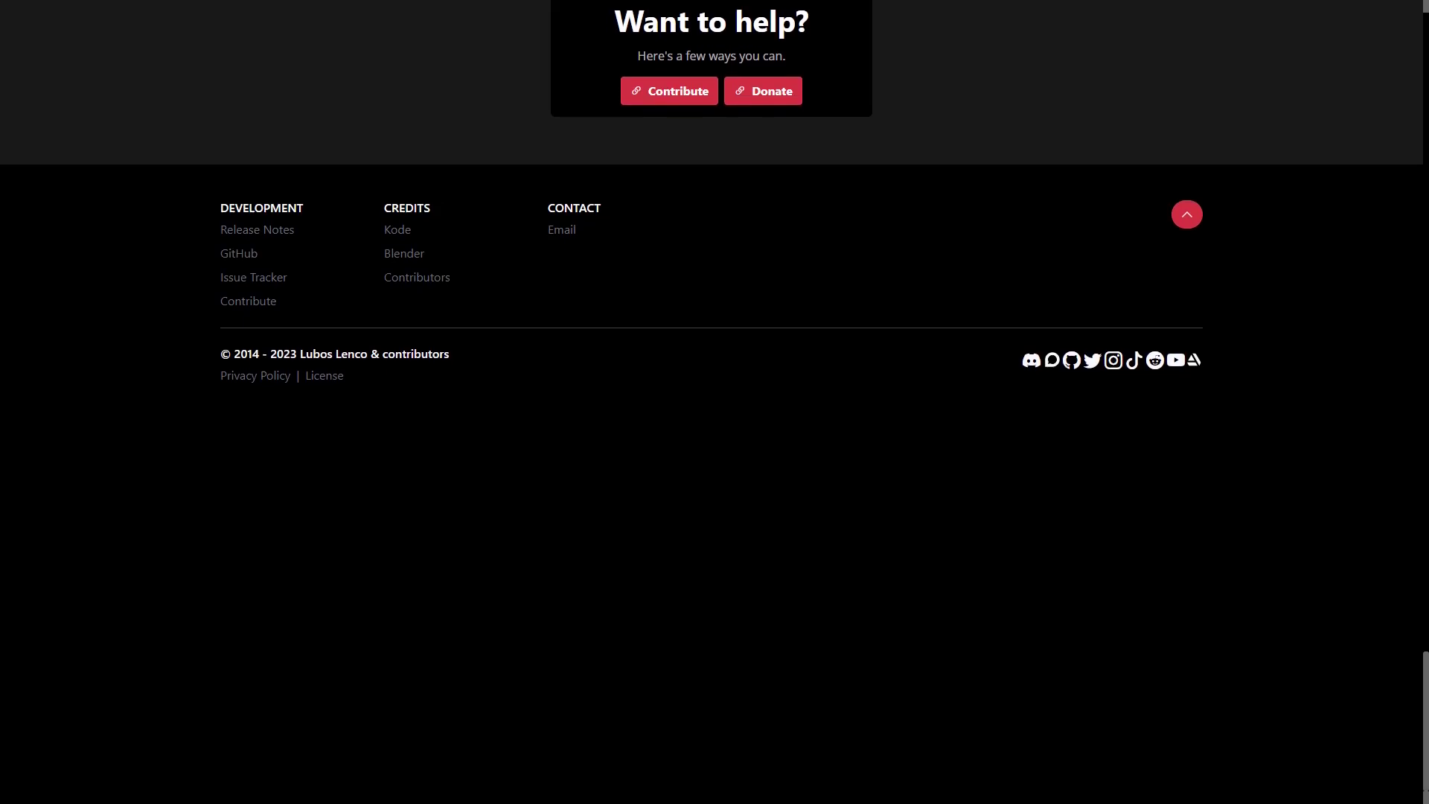